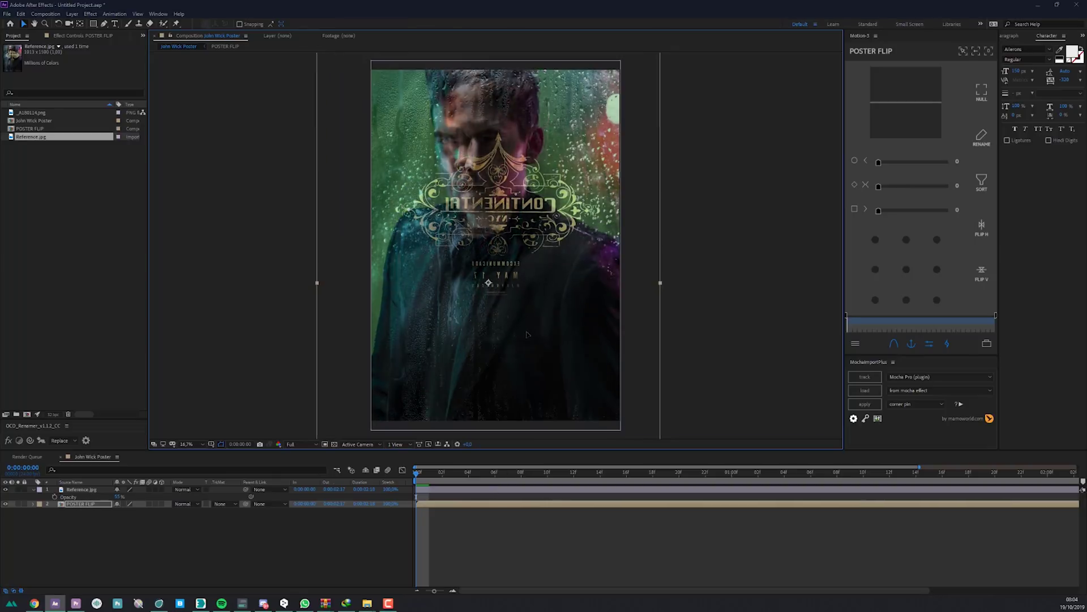
Scale and fit the POSTER FLIP photo to the reference poster, then restore Reference.jpg to 100% opacity and hide it
{"action": "left_click_drag", "start_coordinate": [665, 289], "coordinate": [595, 287]}
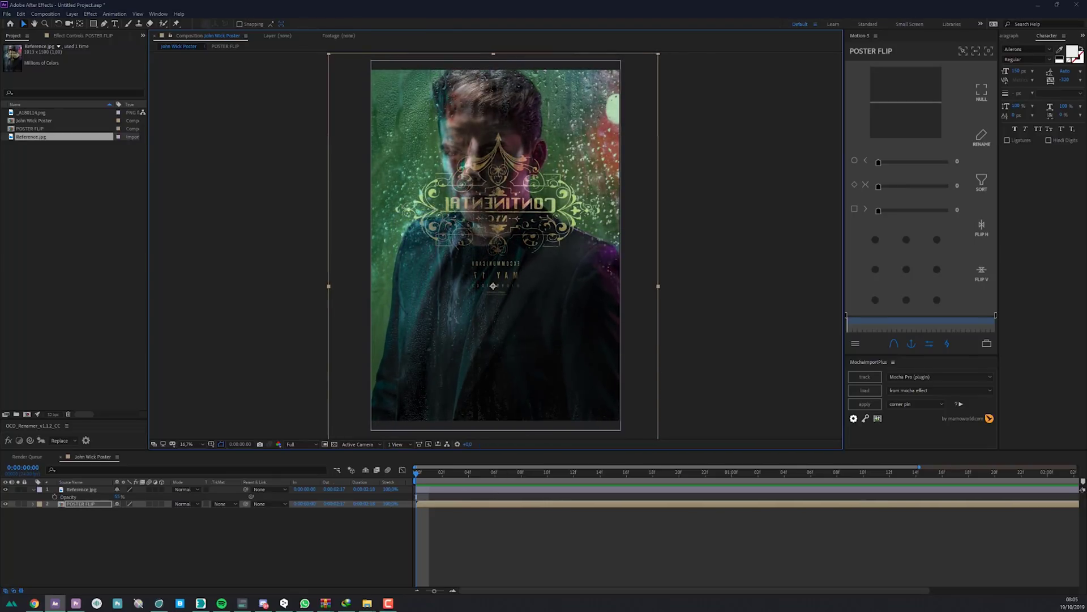
{"action": "left_click_drag", "start_coordinate": [117, 497], "coordinate": [164, 496]}
{"action": "left_click", "coordinate": [6, 489]}
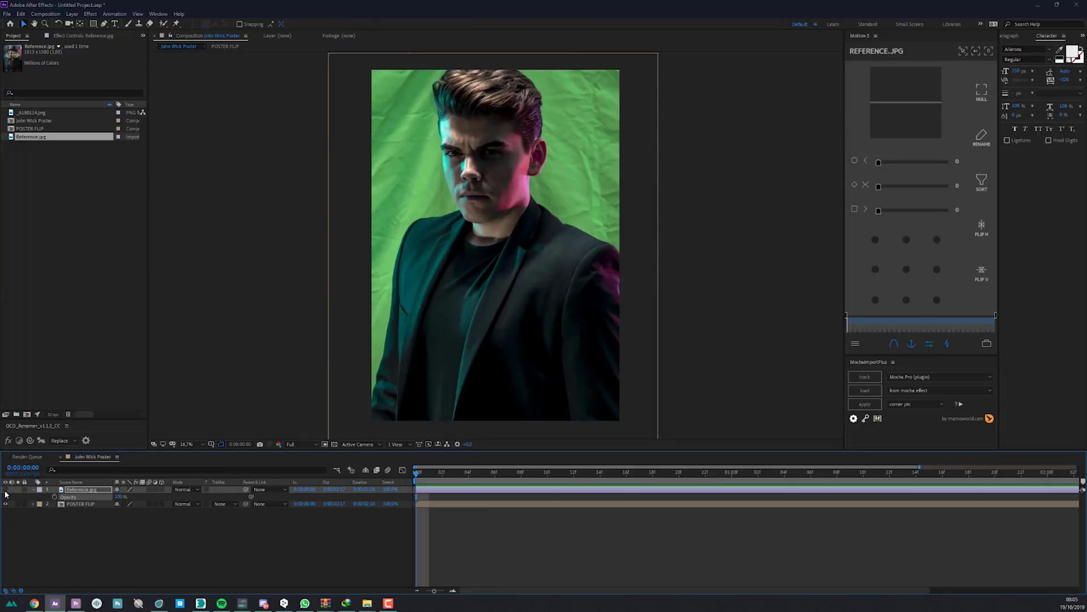
Precompose the photo layer as POSTER SIZED and apply Composite Brush, brushing over the green backdrop to select it
{"action": "left_click", "coordinate": [78, 504]}
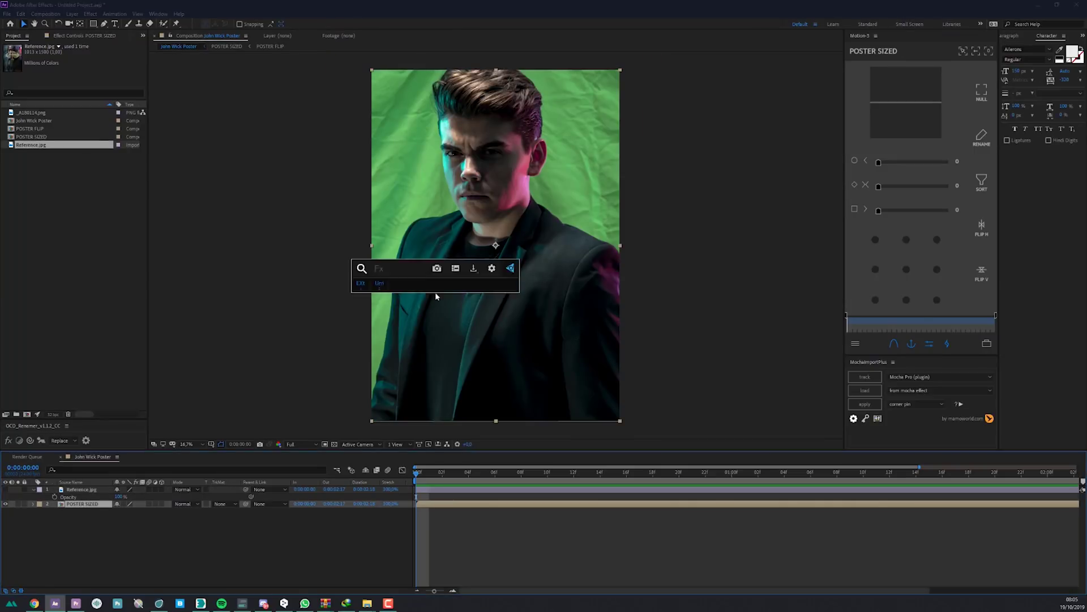
{"action": "key", "text": "Return"}
{"action": "mouse_move", "coordinate": [397, 227]}
{"action": "left_mouse_down"}
{"action": "mouse_move", "coordinate": [430, 113]}
{"action": "mouse_move", "coordinate": [459, 131]}
{"action": "mouse_move", "coordinate": [521, 254]}
{"action": "left_mouse_up"}
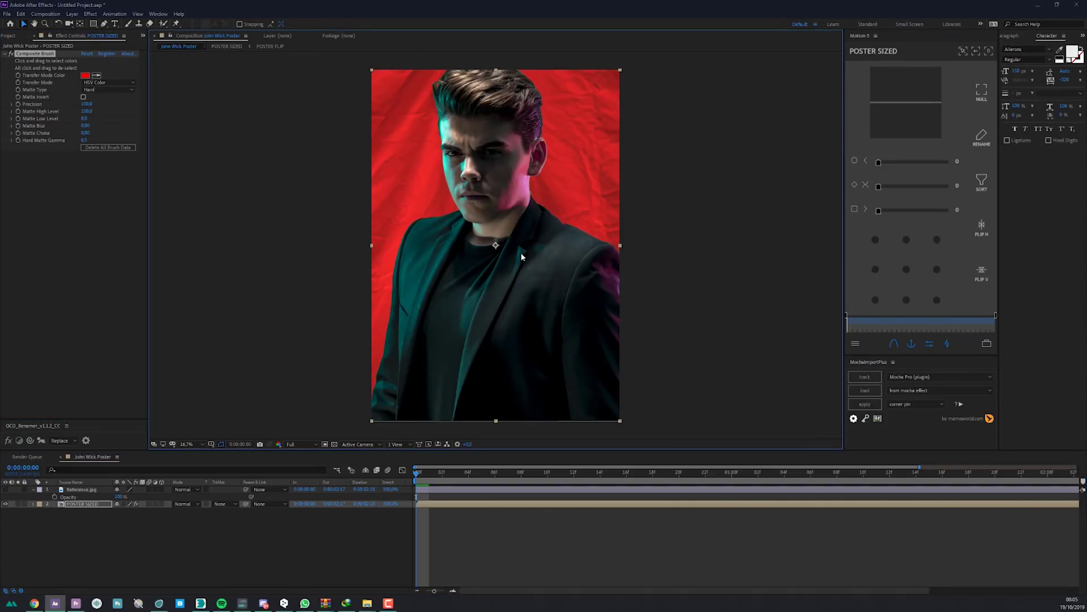
Set the Composite Brush transfer mode to Stencil Alpha and inspect the cutout around the hair on the transparency grid
{"action": "left_click", "coordinate": [108, 83]}
{"action": "left_click", "coordinate": [117, 126]}
{"action": "left_click", "coordinate": [334, 444]}
{"action": "scroll", "coordinate": [526, 97], "scroll_direction": "up", "scroll_amount": 2}
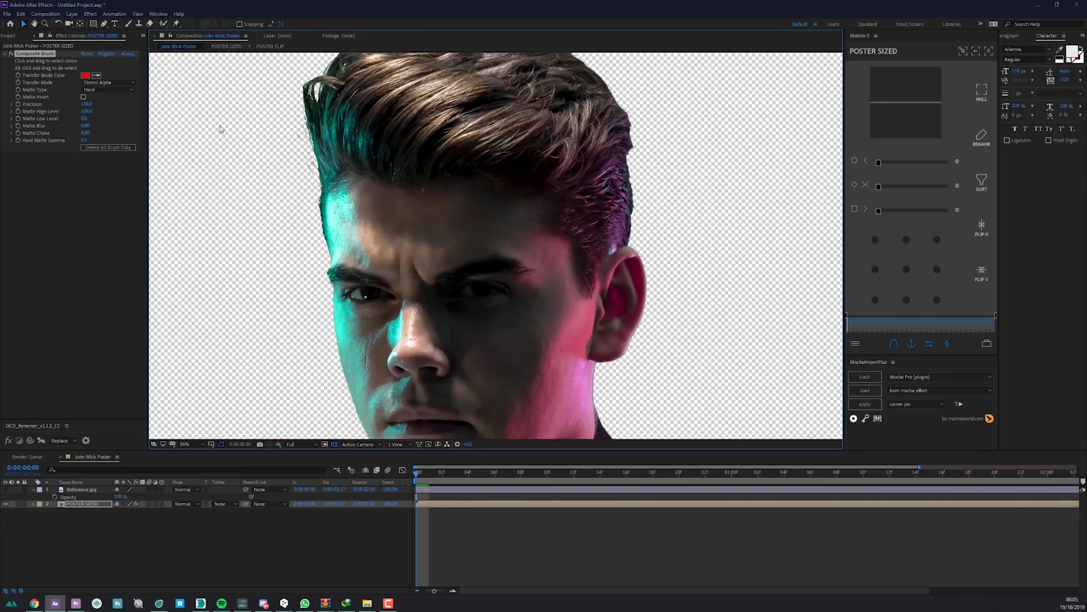
Refine the backdrop selection in HSV Color mode with the Hair (v1.4) matte type, then restore the Stencil Alpha transfer mode
{"action": "left_click", "coordinate": [108, 83]}
{"action": "mouse_move", "coordinate": [340, 283]}
{"action": "left_mouse_down"}
{"action": "mouse_move", "coordinate": [425, 182]}
{"action": "mouse_move", "coordinate": [428, 114]}
{"action": "mouse_move", "coordinate": [430, 170]}
{"action": "left_mouse_up"}
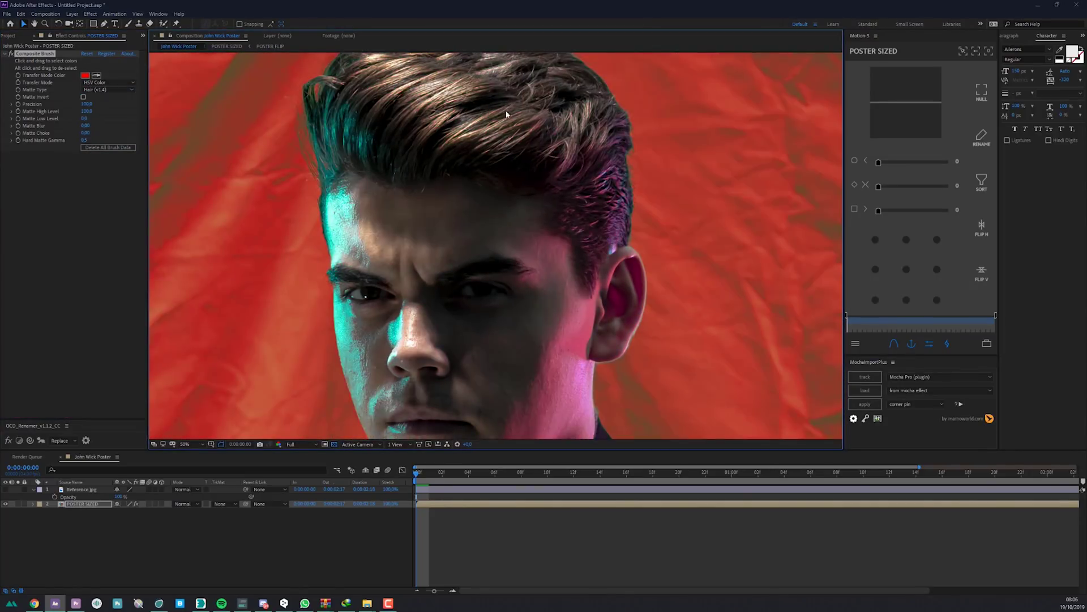
{"action": "scroll", "coordinate": [428, 170], "scroll_direction": "down", "scroll_amount": 2}
{"action": "left_click_drag", "start_coordinate": [422, 351], "coordinate": [419, 136]}
{"action": "left_click", "coordinate": [108, 83]}
{"action": "left_click", "coordinate": [142, 155]}
{"action": "left_click_drag", "start_coordinate": [399, 59], "coordinate": [396, 217]}
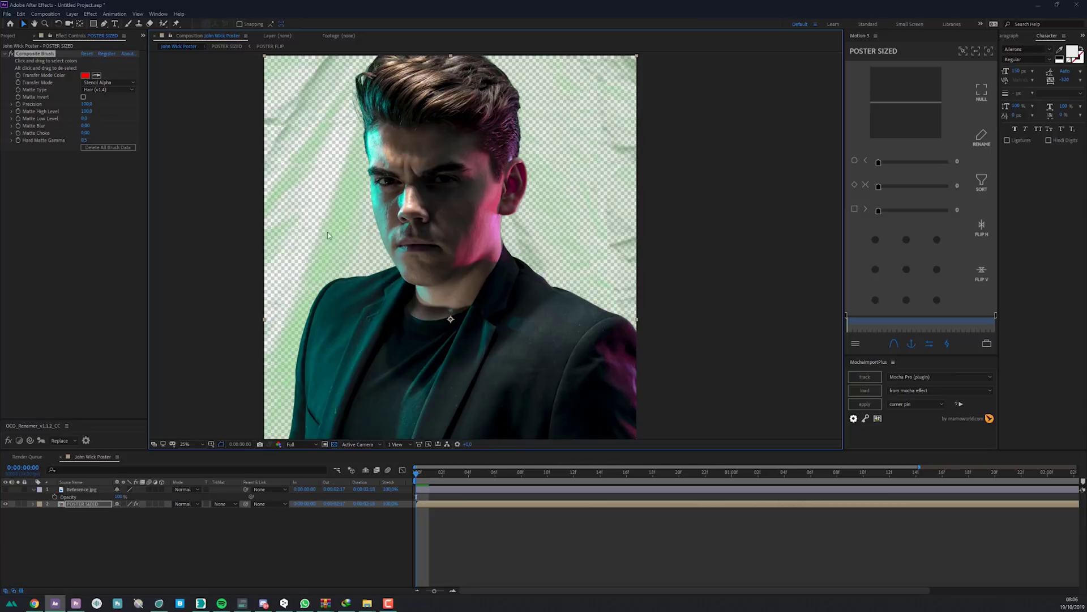
{"action": "scroll", "coordinate": [327, 232], "scroll_direction": "up", "scroll_amount": 4}
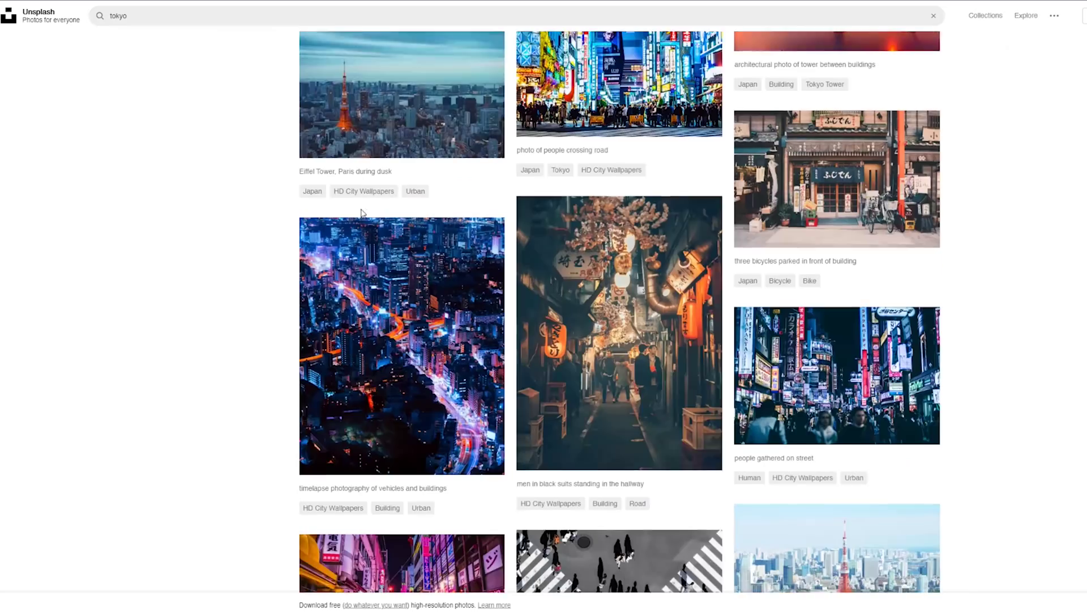
Switch to Unsplash, browse the tokyo photos and open the night alley photo with Japanese signs and lanterns
{"action": "scroll", "coordinate": [845, 162], "scroll_direction": "down", "scroll_amount": 5}
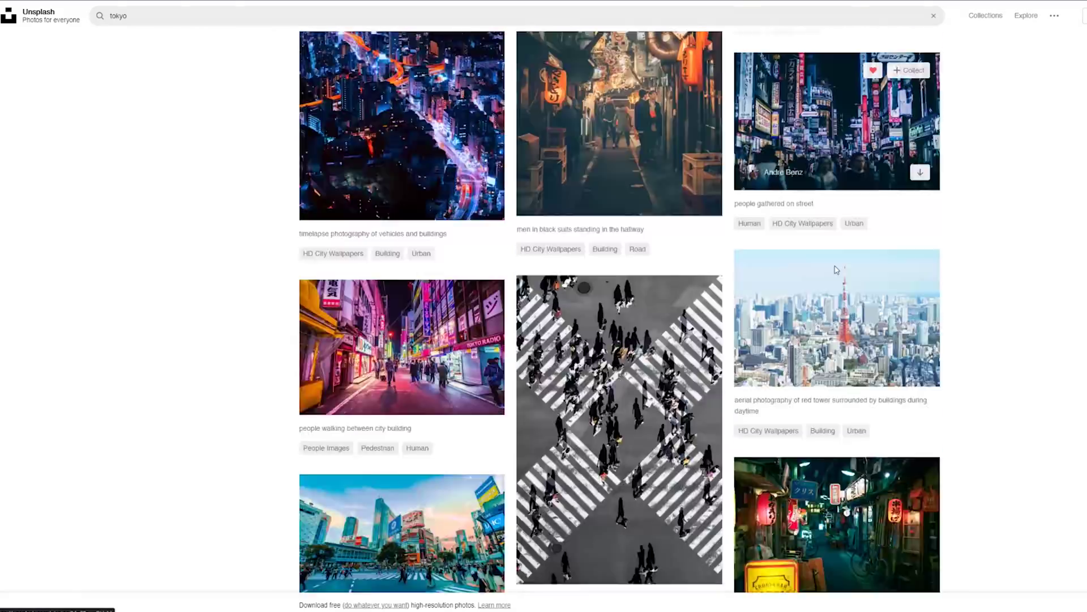
{"action": "scroll", "coordinate": [845, 161], "scroll_direction": "down", "scroll_amount": 15}
{"action": "left_click", "coordinate": [371, 323]}
{"action": "left_click", "coordinate": [29, 250]}
{"action": "scroll", "coordinate": [184, 250], "scroll_direction": "down", "scroll_amount": 20}
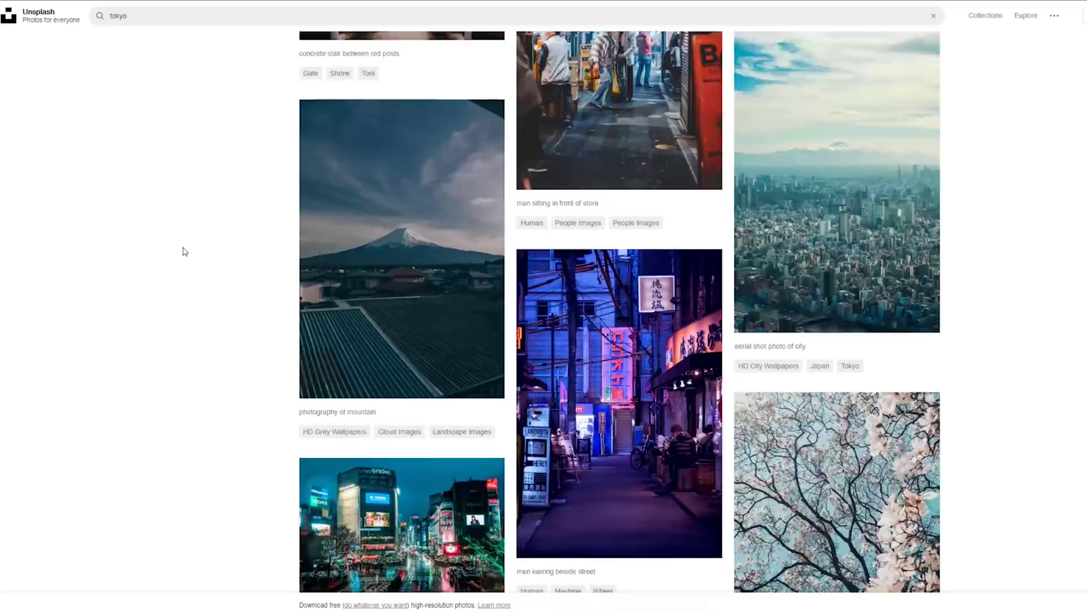
{"action": "scroll", "coordinate": [185, 251], "scroll_direction": "down", "scroll_amount": 13}
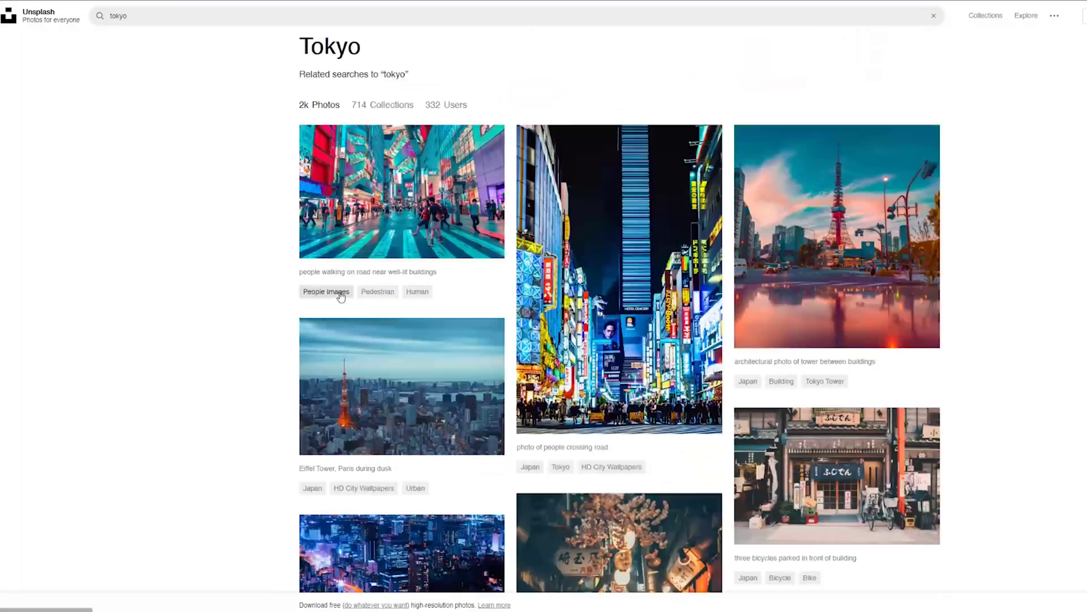
{"action": "scroll", "coordinate": [816, 147], "scroll_direction": "down", "scroll_amount": 15}
{"action": "left_click", "coordinate": [817, 147]}
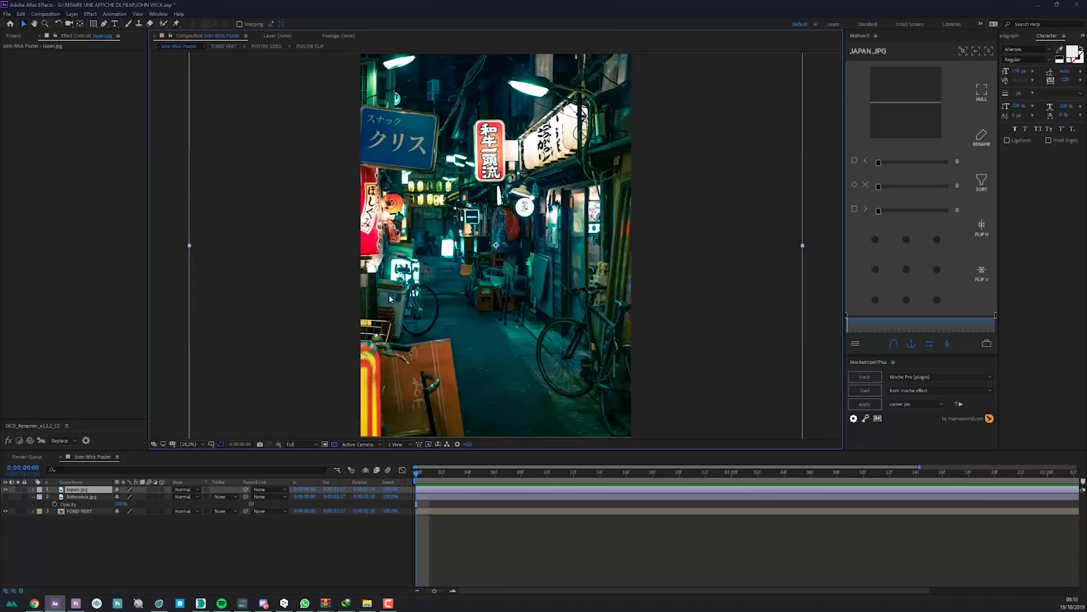
In After Effects, place Japan.jpg beneath the FOND VERT layer, flipped horizontally and shifted left behind the man
{"action": "left_click_drag", "start_coordinate": [76, 503], "coordinate": [67, 506]}
{"action": "right_click", "coordinate": [87, 510]}
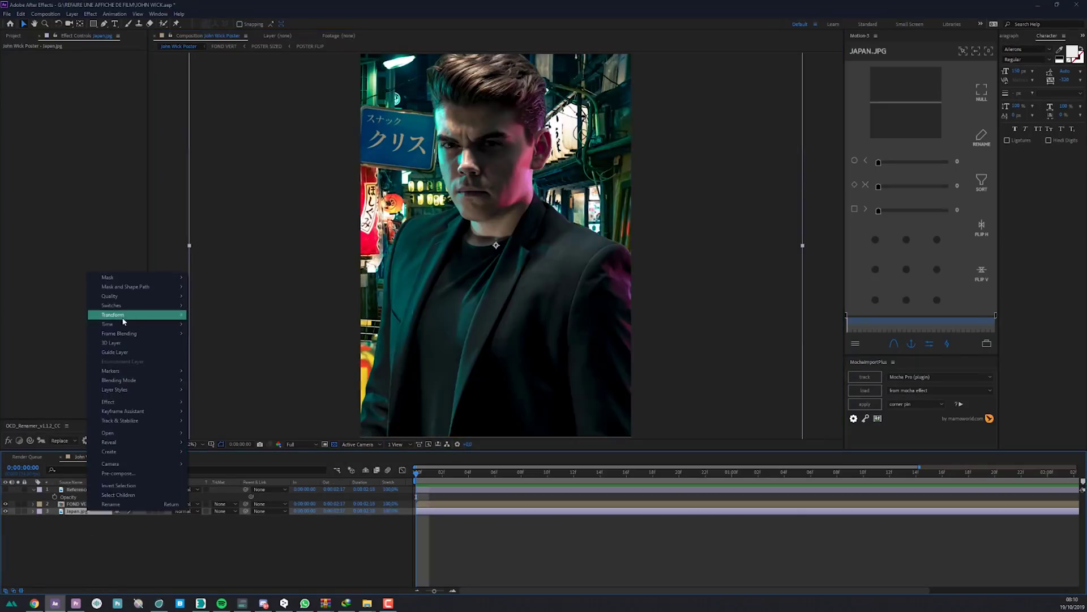
{"action": "mouse_move", "coordinate": [122, 316]}
{"action": "left_click", "coordinate": [218, 387]}
{"action": "left_click_drag", "start_coordinate": [497, 283], "coordinate": [437, 288]}
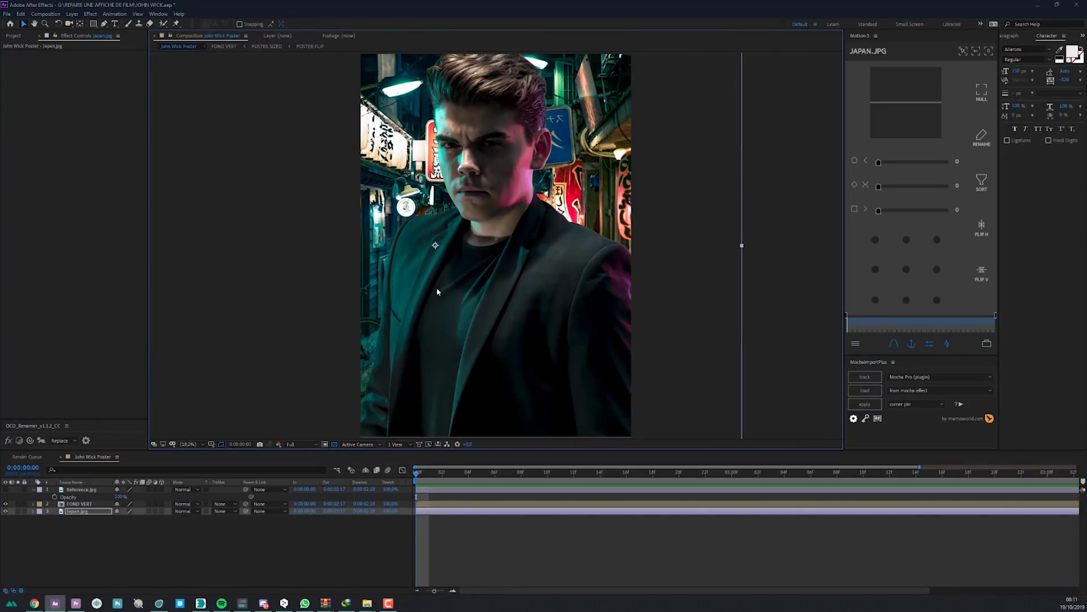
Apply the Bokeh effect to Japan.jpg and briefly show Reference.jpg to compare the background with the original poster
{"action": "key", "text": "ctrl+space"}
{"action": "type", "text": "bokeh"}
{"action": "key", "text": "Return"}
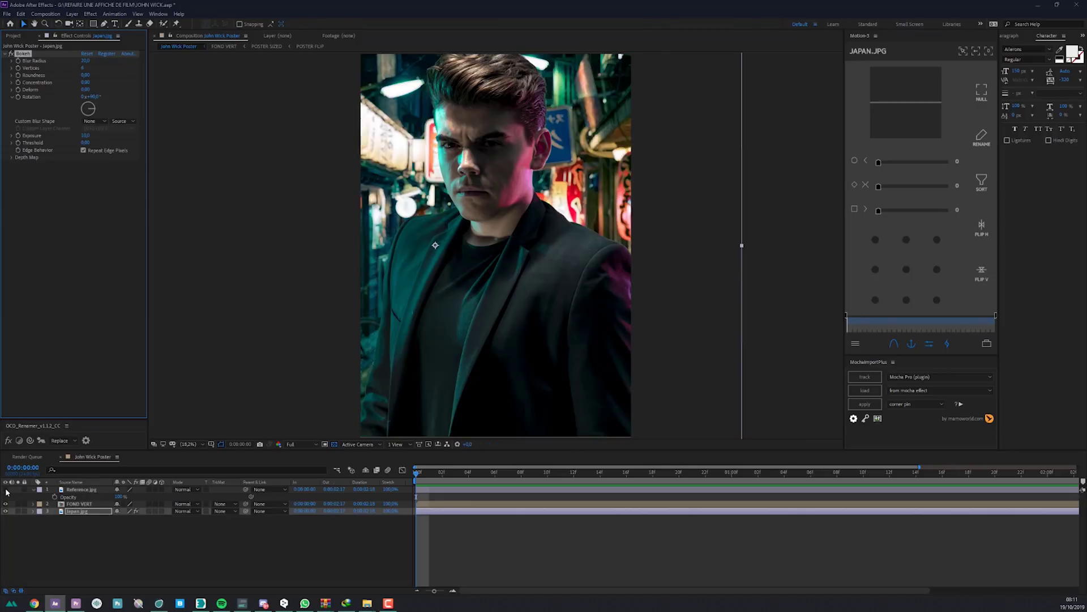
{"action": "left_click", "coordinate": [6, 489]}
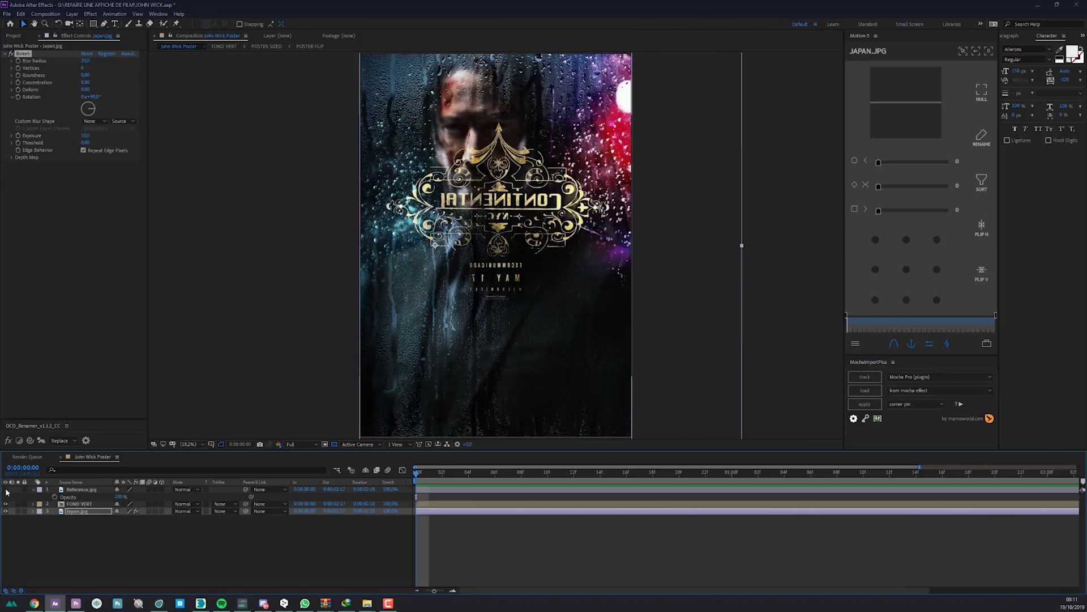
{"action": "left_click", "coordinate": [5, 490]}
Apply Curves to Japan.jpg and pull the RGB midtones down to darken the background
{"action": "key", "text": "ctrl+space"}
{"action": "type", "text": "curves"}
{"action": "key", "text": "Return"}
{"action": "left_click_drag", "start_coordinate": [74, 250], "coordinate": [79, 273]}
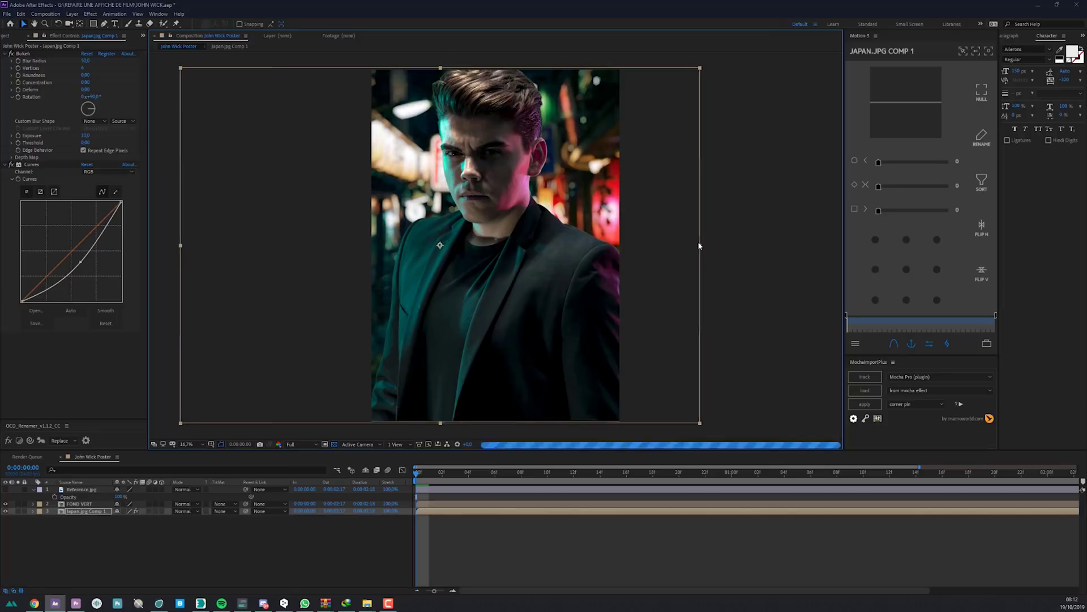
Inspect the composite up close, then duplicate the FOND VERT and Japan.jpg Comp 1 layers
{"action": "scroll", "coordinate": [699, 246], "scroll_direction": "up", "scroll_amount": 2}
{"action": "left_click_drag", "start_coordinate": [589, 188], "coordinate": [482, 336]}
{"action": "left_click", "coordinate": [189, 444]}
{"action": "left_click", "coordinate": [196, 292]}
{"action": "left_click", "coordinate": [33, 489]}
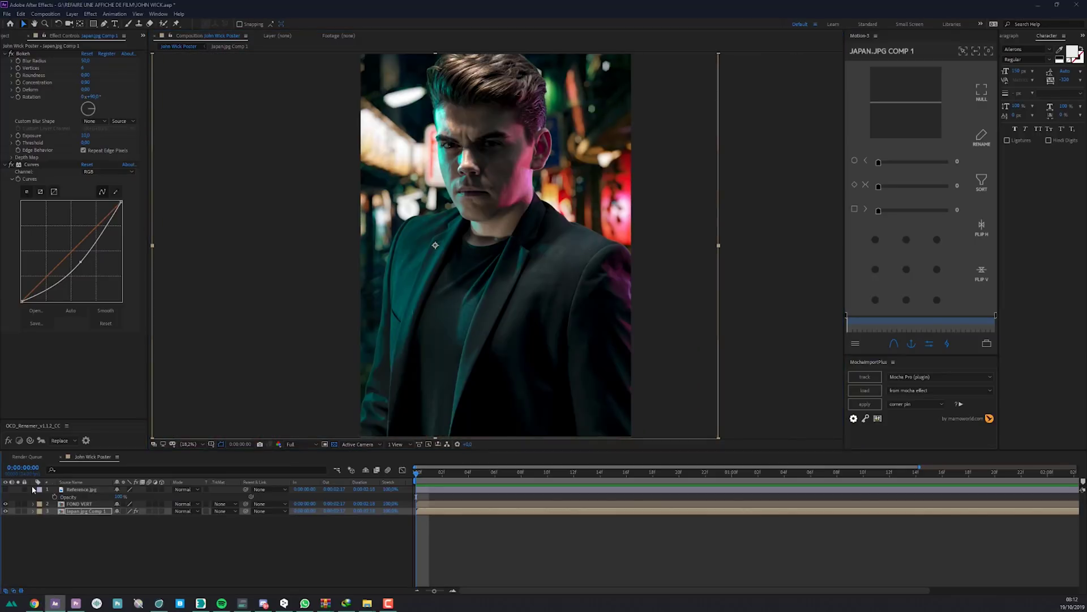
{"action": "left_click", "coordinate": [79, 497]}
{"action": "key", "text": "ctrl+d"}
{"action": "left_click", "coordinate": [68, 510]}
{"action": "key", "text": "ctrl+d"}
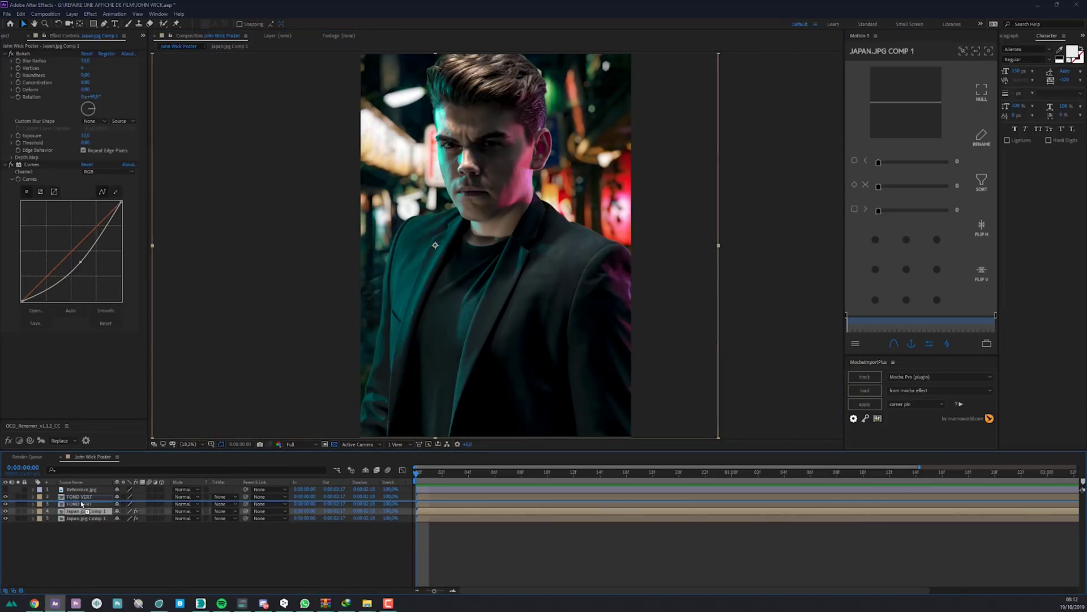
Move the duplicated Japan.jpg Comp 1 directly beneath the upper FOND VERT and give it an Alpha Inverted Matte from that layer
{"action": "left_click_drag", "start_coordinate": [81, 502], "coordinate": [68, 504]}
{"action": "left_click", "coordinate": [220, 503]}
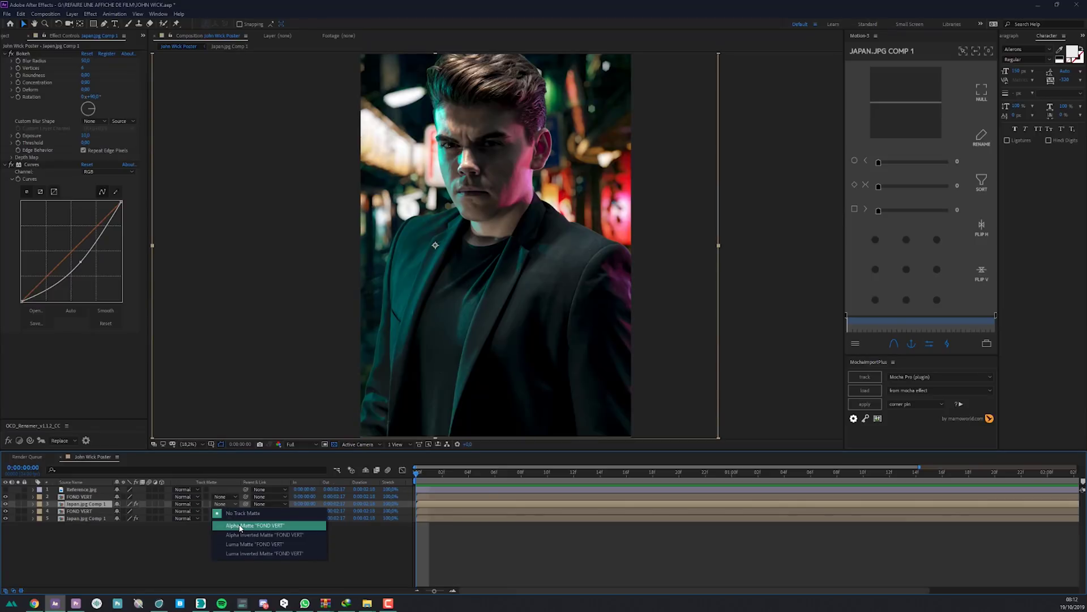
{"action": "left_click", "coordinate": [243, 534]}
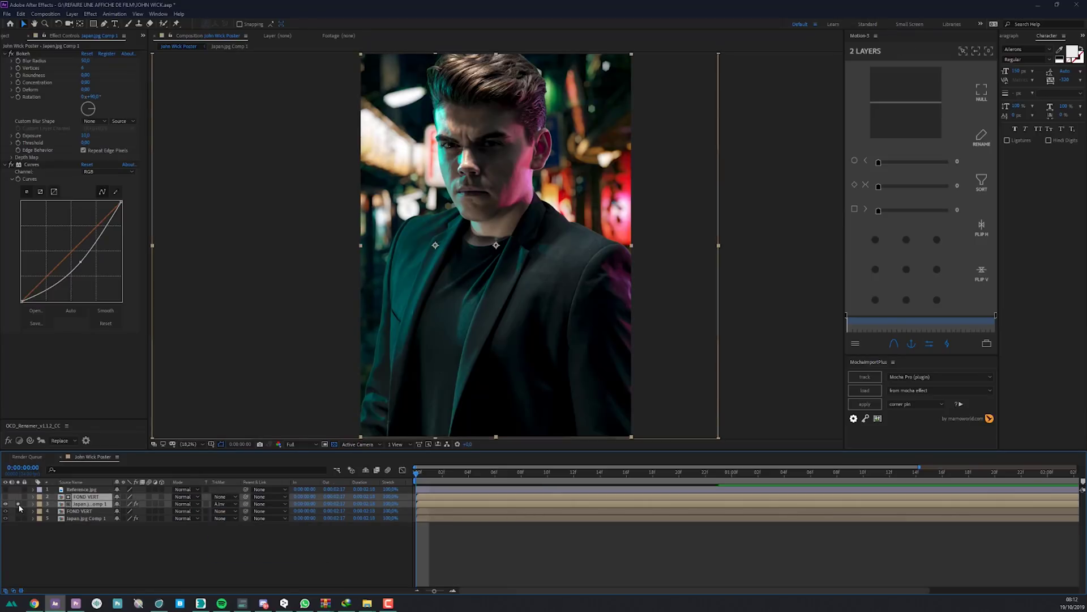
Precompose the matted background and its FOND VERT matte as LIGHT WRAP, and place a duplicate of FOND VERT above it
{"action": "left_click", "coordinate": [84, 497], "text": "shift"}
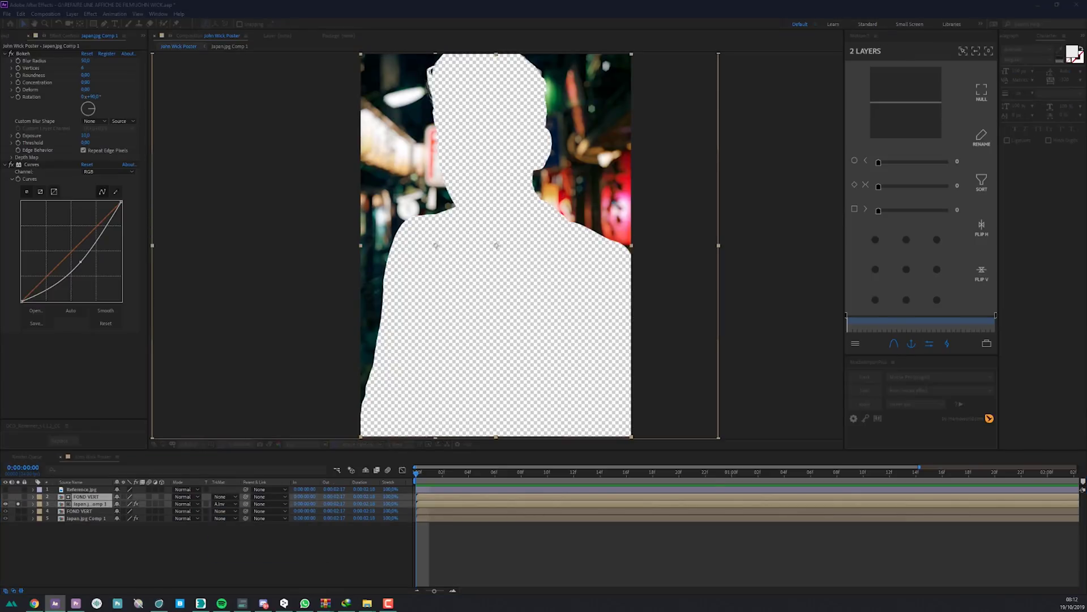
{"action": "key", "text": "Return"}
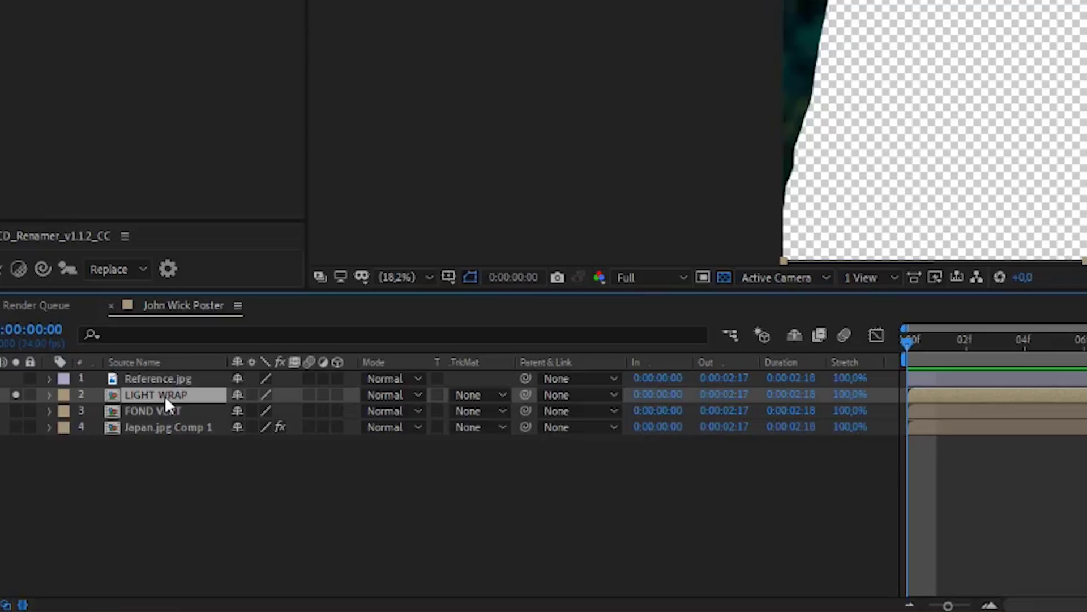
{"action": "left_click", "coordinate": [140, 411]}
{"action": "key", "text": "ctrl+d"}
{"action": "left_click_drag", "start_coordinate": [140, 411], "coordinate": [145, 390]}
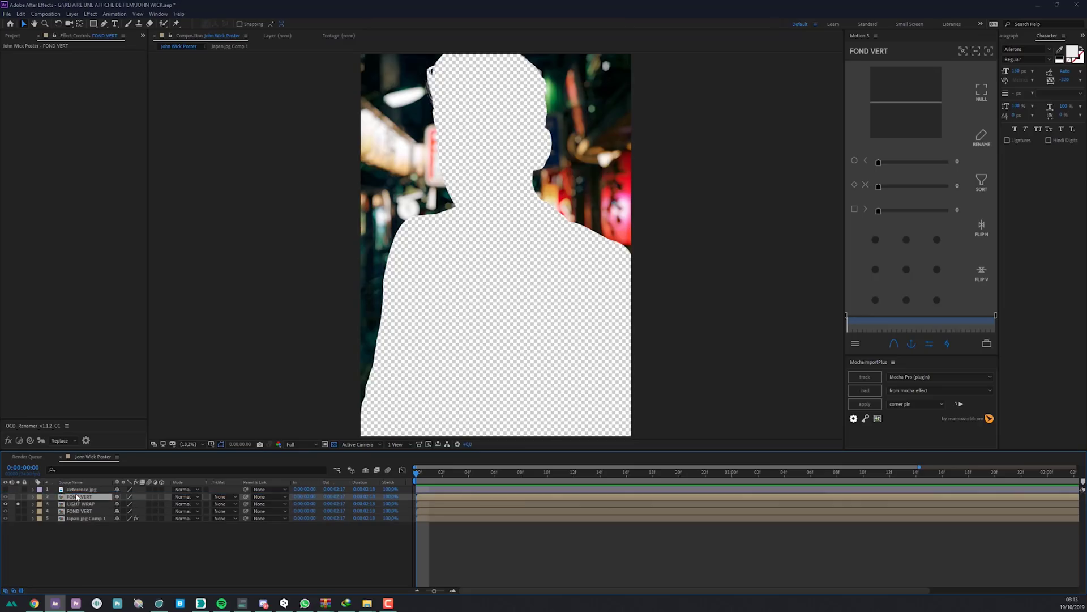
Turn off solo for LIGHT WRAP and set its track matte to Alpha Matte "FOND VERT"
{"action": "left_click", "coordinate": [77, 505]}
{"action": "left_click", "coordinate": [18, 503]}
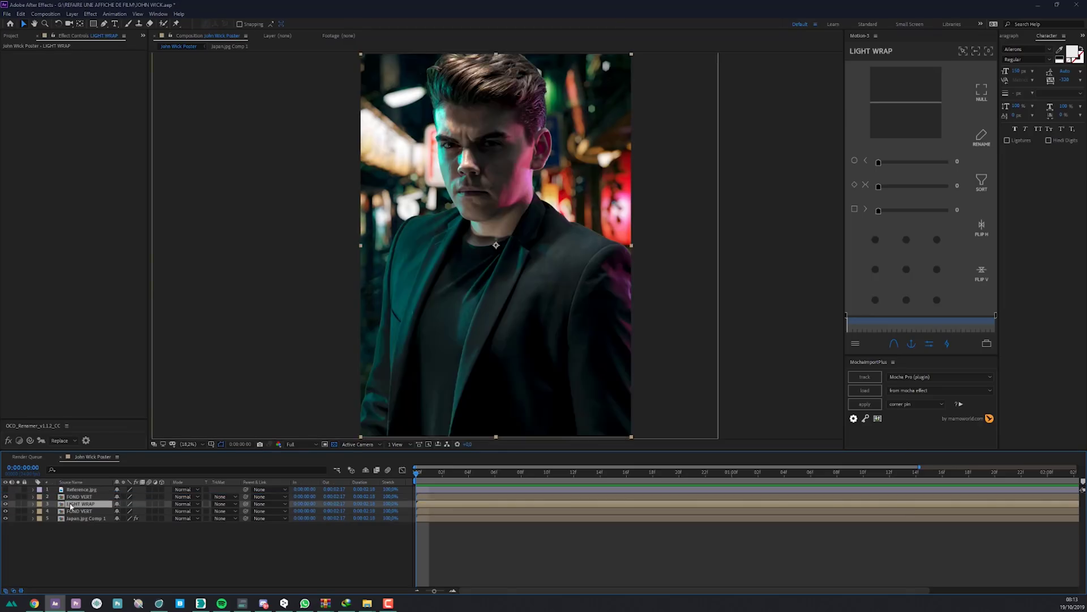
{"action": "left_click", "coordinate": [233, 504]}
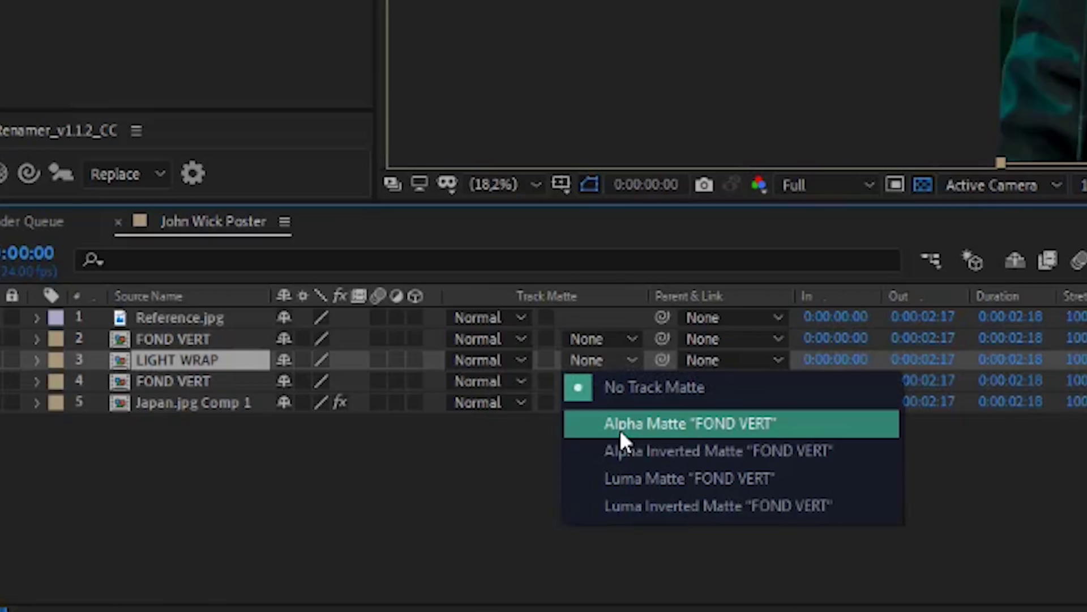
{"action": "left_click", "coordinate": [232, 527]}
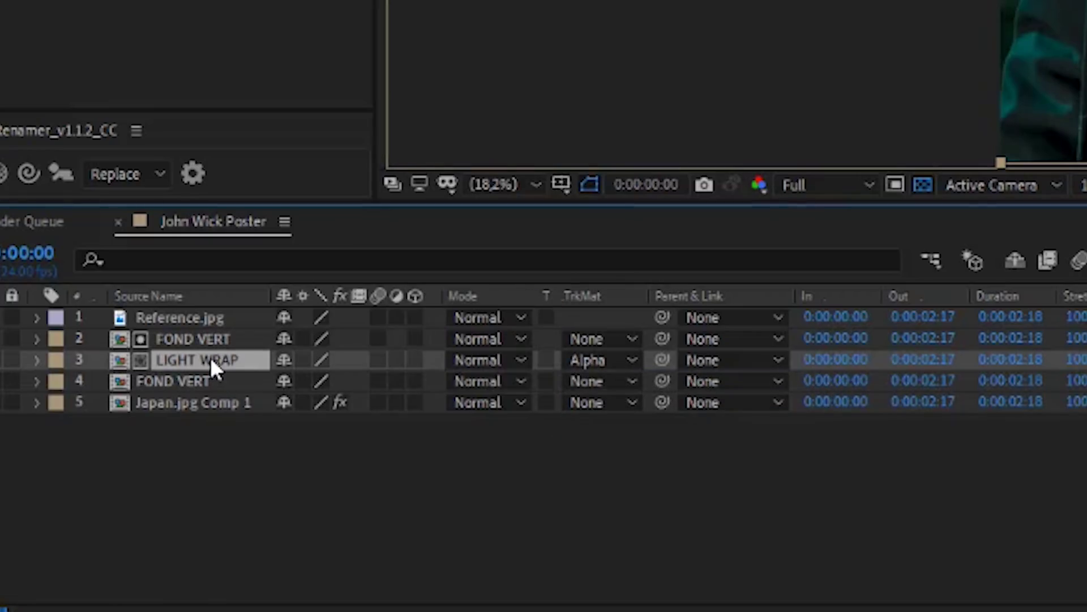
Apply Fast Box Blur to LIGHT WRAP, raise its blur radius, and compare the shoulder edge with the layer hidden and shown
{"action": "key", "text": "ctrl+space"}
{"action": "type", "text": "fa"}
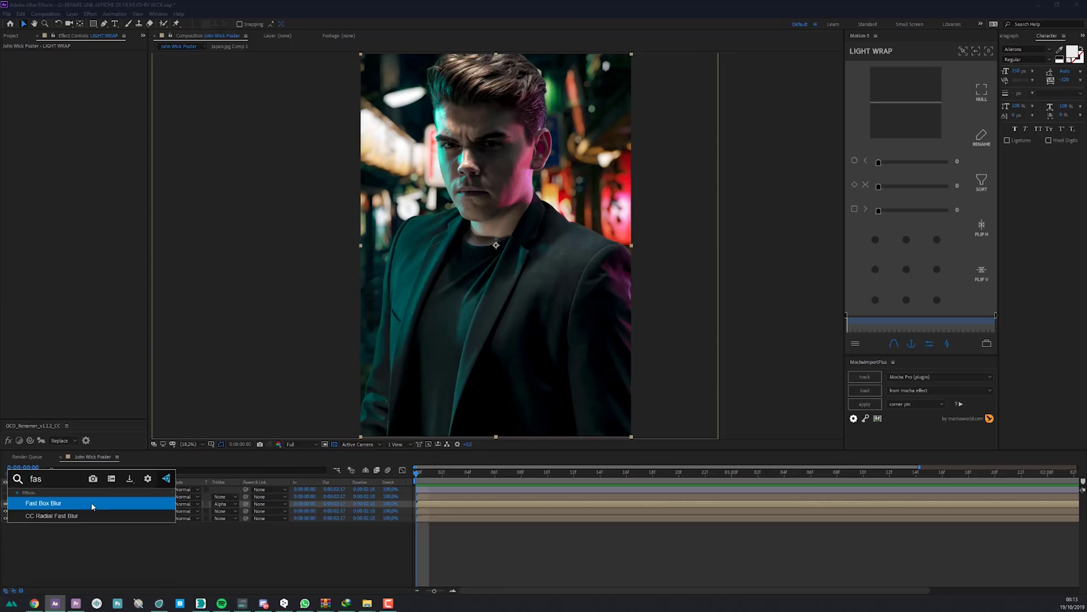
{"action": "left_click", "coordinate": [90, 503]}
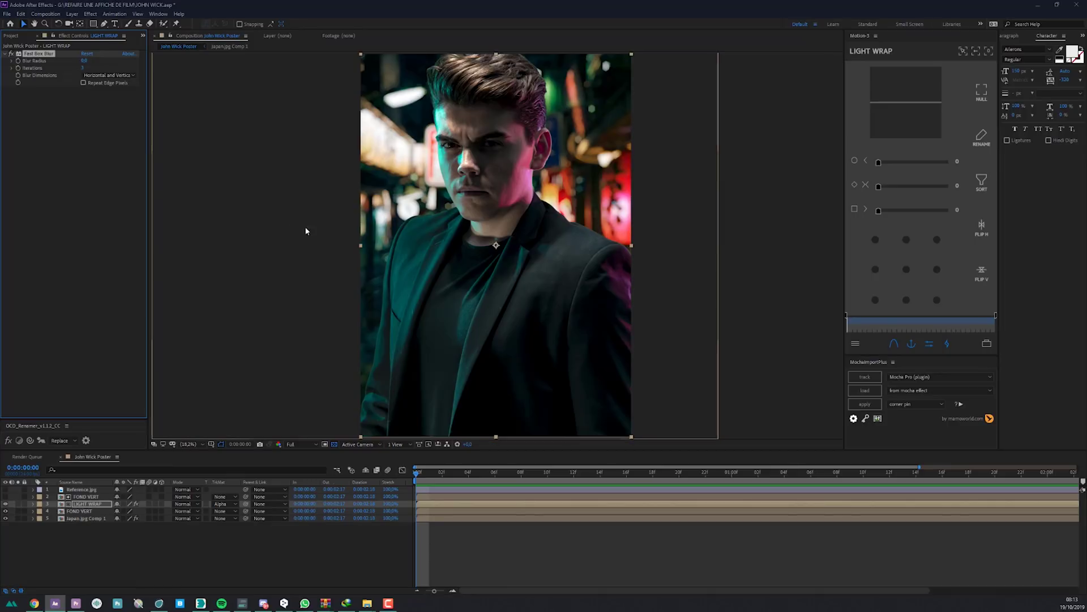
{"action": "scroll", "coordinate": [653, 238], "scroll_direction": "up", "scroll_amount": 8}
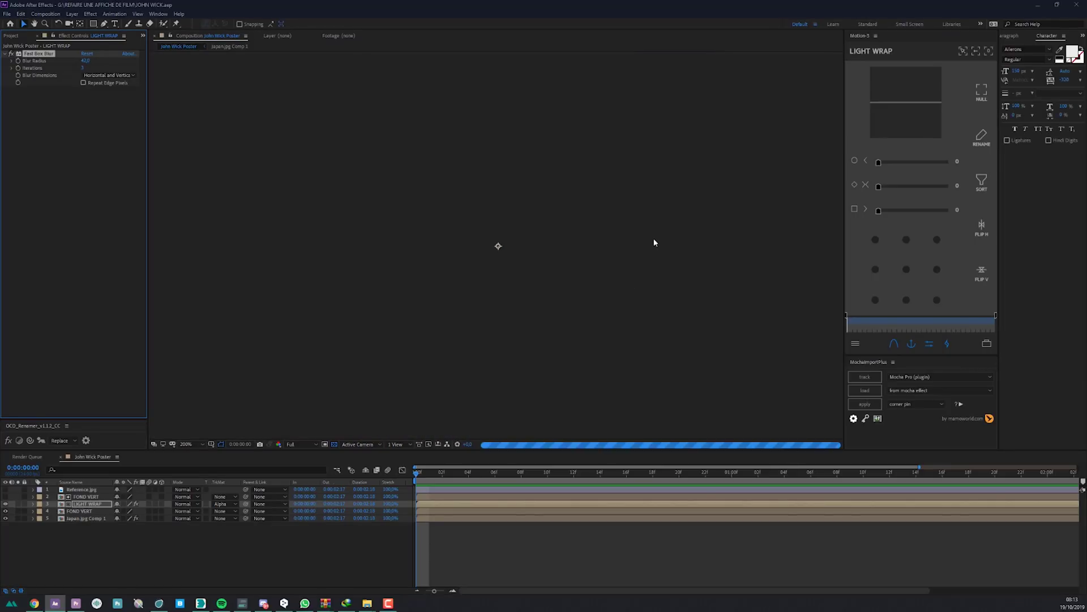
{"action": "left_click", "coordinate": [6, 504]}
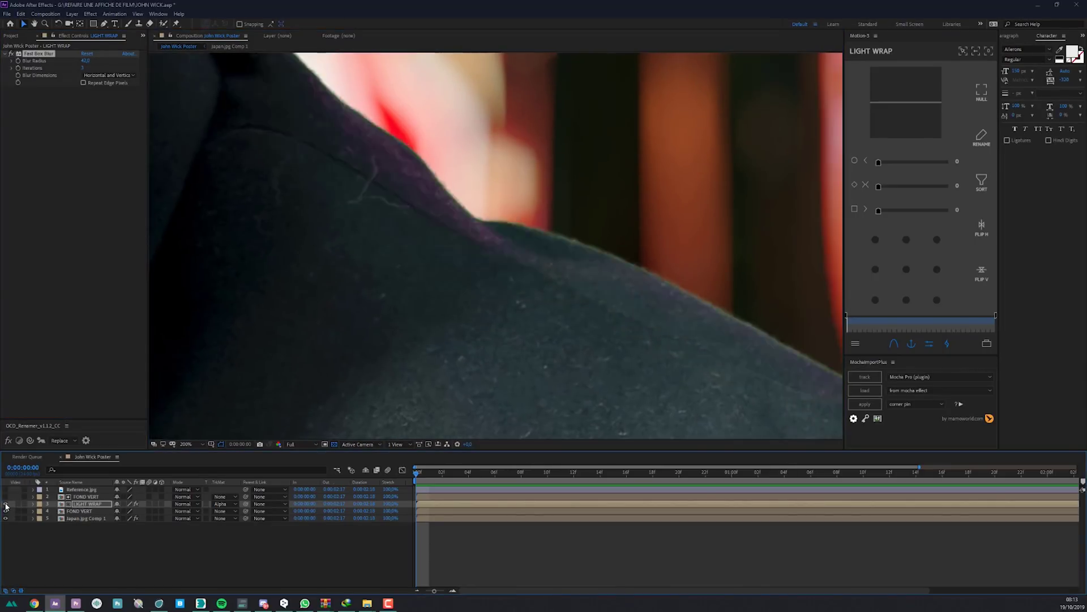
{"action": "left_click", "coordinate": [6, 504]}
Set the LIGHT WRAP blending mode to Screen and its Fast Box Blur radius to 50
{"action": "left_click_drag", "start_coordinate": [450, 305], "coordinate": [184, 231]}
{"action": "left_click", "coordinate": [185, 503]}
{"action": "left_click", "coordinate": [187, 237]}
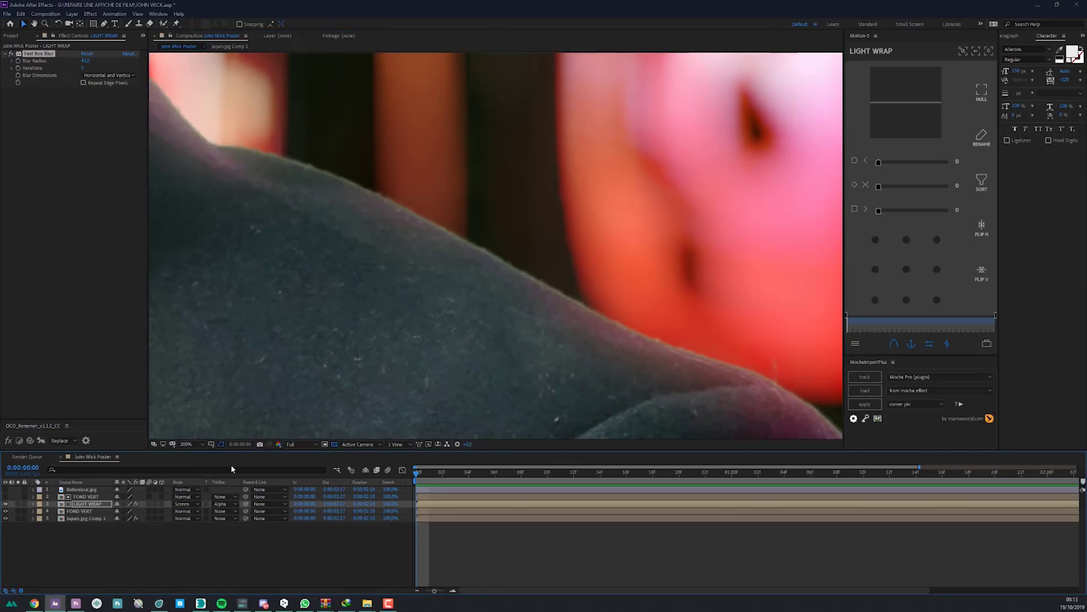
{"action": "left_click", "coordinate": [85, 61]}
{"action": "type", "text": "50"}
{"action": "left_click", "coordinate": [73, 103]}
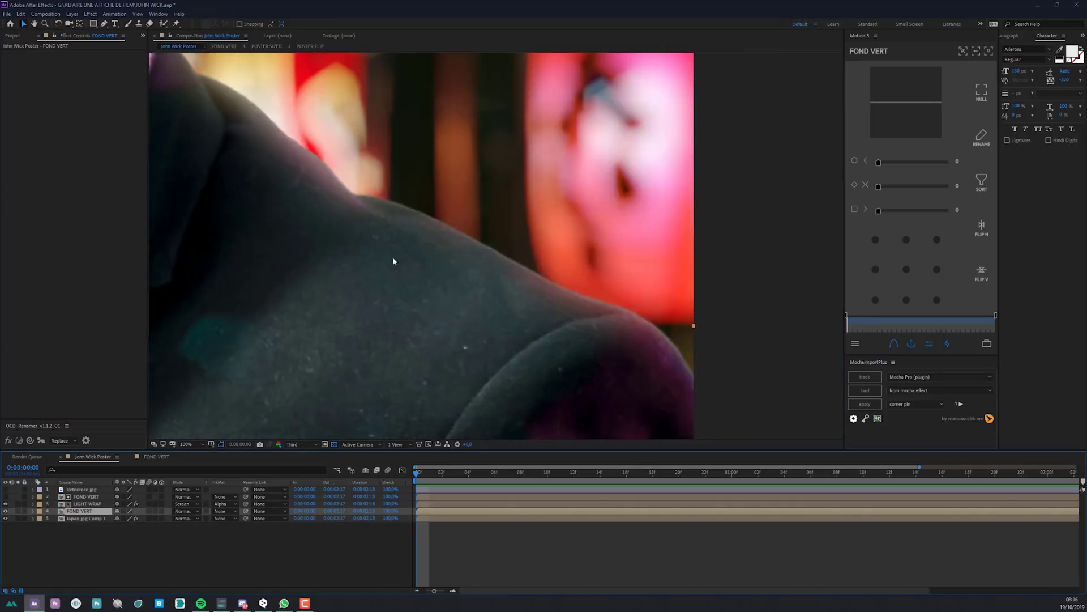
Increase the LIGHT WRAP layer's Fast Box Blur radius to 60
{"action": "left_click", "coordinate": [81, 510]}
{"action": "left_click", "coordinate": [82, 503]}
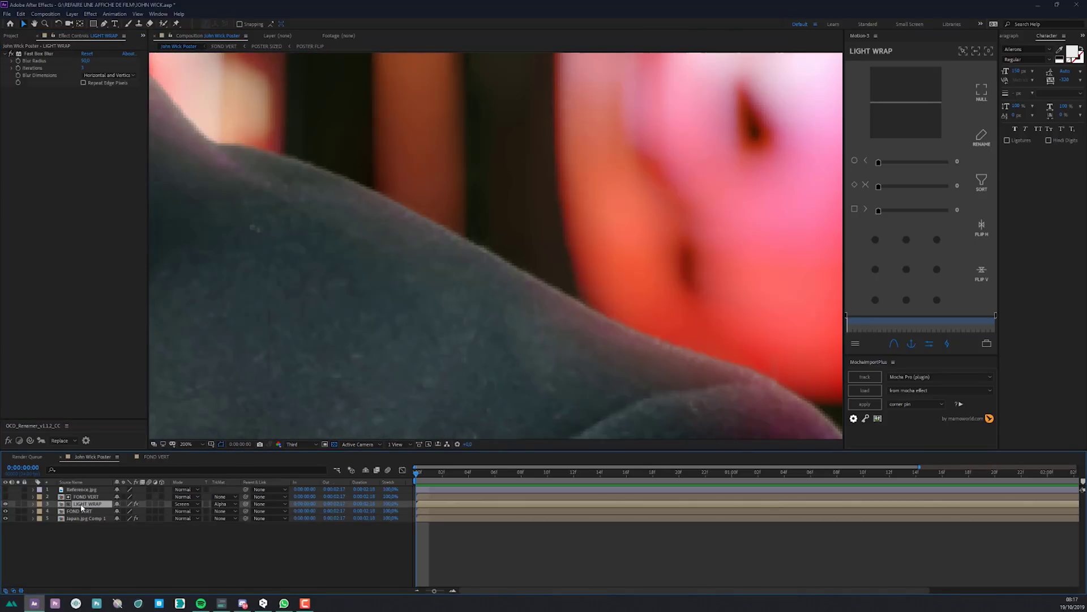
{"action": "left_click", "coordinate": [85, 60]}
{"action": "type", "text": "60"}
{"action": "left_click", "coordinate": [49, 103]}
Apply the Exposure effect to the LIGHT WRAP layer
{"action": "scroll", "coordinate": [366, 254], "scroll_direction": "down", "scroll_amount": 1}
{"action": "key", "text": "ctrl+space"}
{"action": "type", "text": "exp"}
{"action": "key", "text": "Return"}
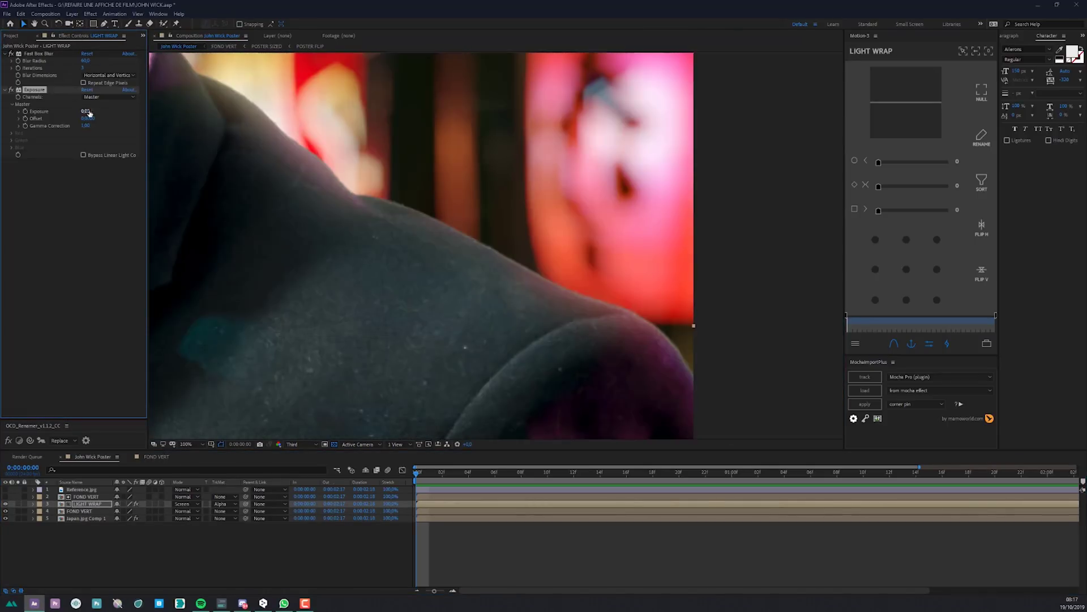
Set the LIGHT WRAP layer's Exposure value to 1 and check the result on the whole portrait
{"action": "type", "text": "1"}
{"action": "key", "text": "Return"}
{"action": "scroll", "coordinate": [314, 211], "scroll_direction": "down", "scroll_amount": 4}
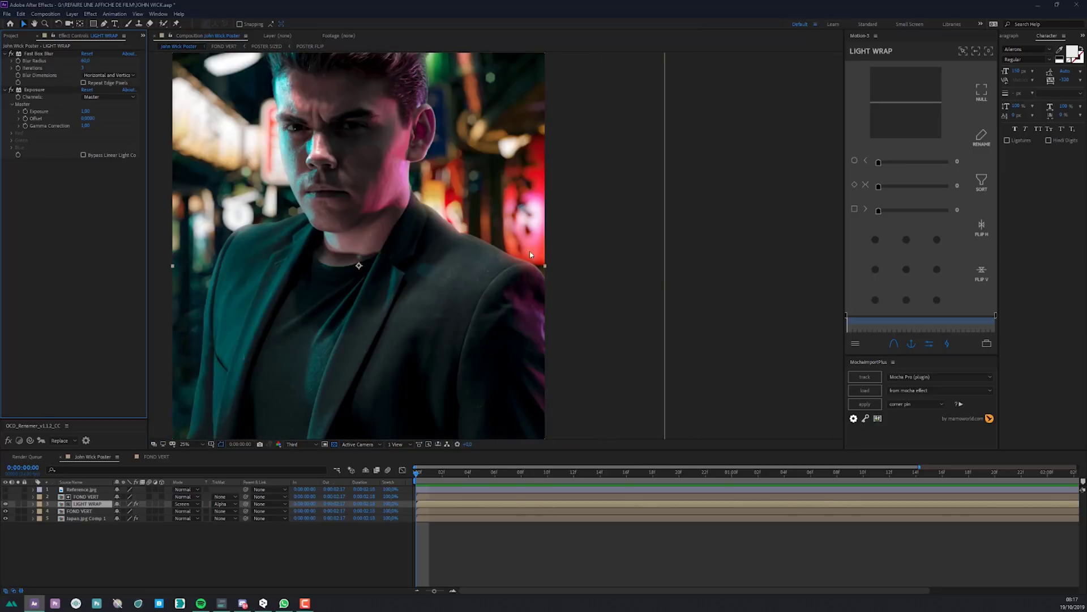
Search the effects for "simple" and apply the match to the visible FOND VERT layer
{"action": "scroll", "coordinate": [342, 179], "scroll_direction": "up", "scroll_amount": 4}
{"action": "left_click", "coordinate": [79, 511]}
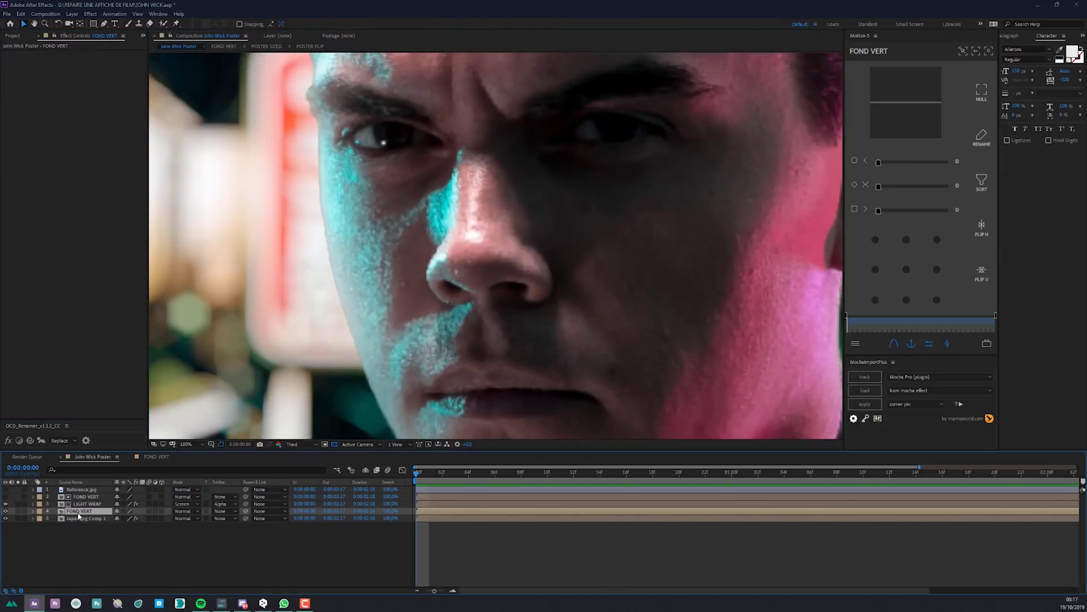
{"action": "key", "text": "ctrl+space"}
{"action": "type", "text": "simple"}
{"action": "key", "text": "Return"}
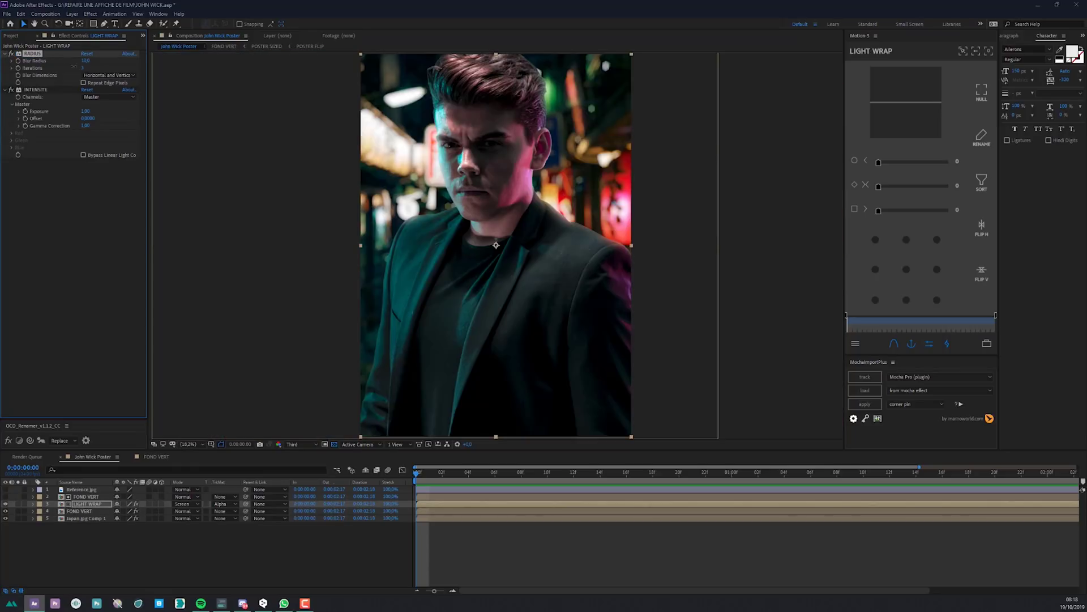
Adjust the blur radius of the LIGHT WRAP layer's RADIUS effect and open the layer's blending mode choices
{"action": "left_click_drag", "start_coordinate": [74, 67], "coordinate": [85, 54]}
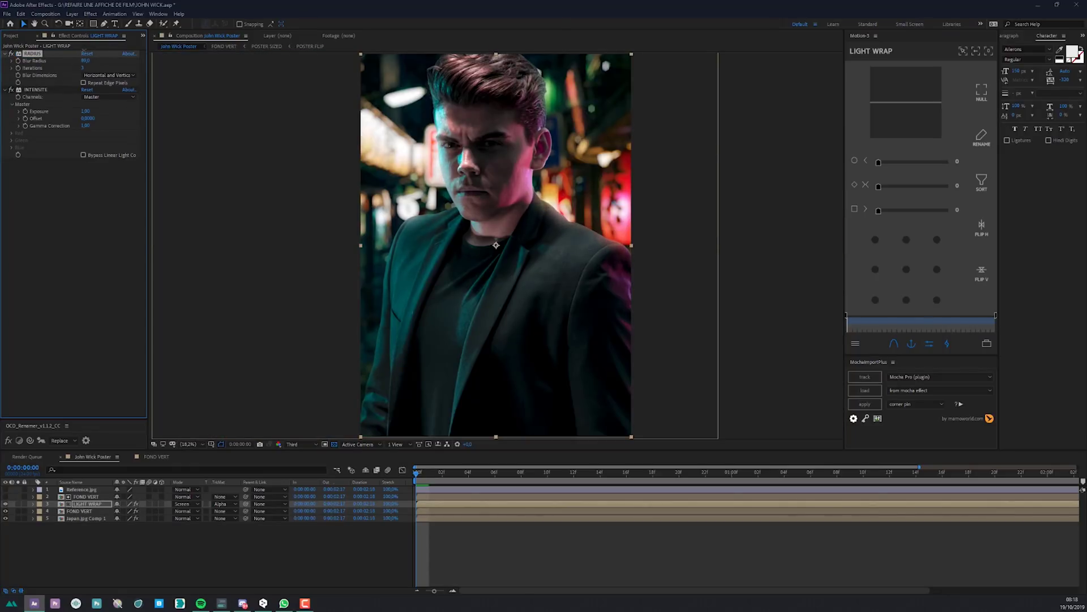
{"action": "left_click", "coordinate": [184, 504]}
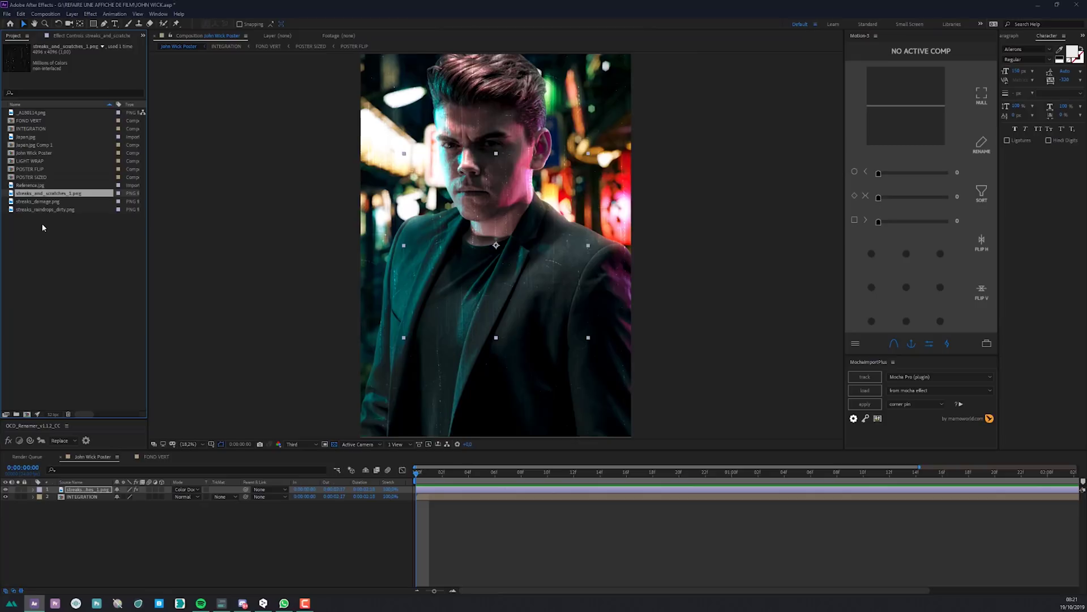
Add streaks_raindrops_dirty.png as the uppermost layer of the poster composition and scale it to the poster's width
{"action": "left_click", "coordinate": [38, 210]}
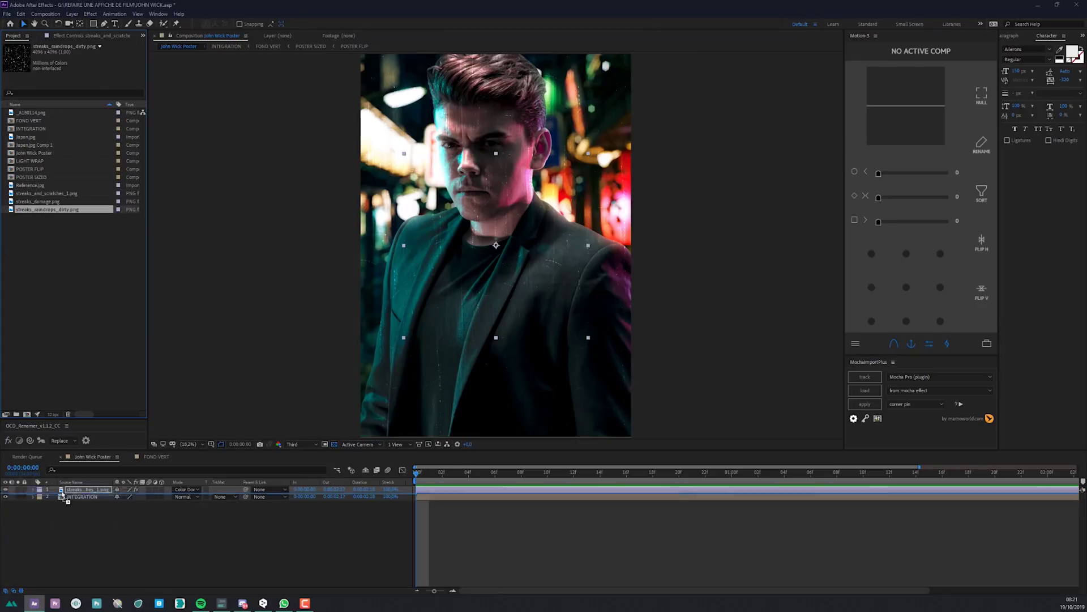
{"action": "left_click_drag", "start_coordinate": [62, 496], "coordinate": [63, 491]}
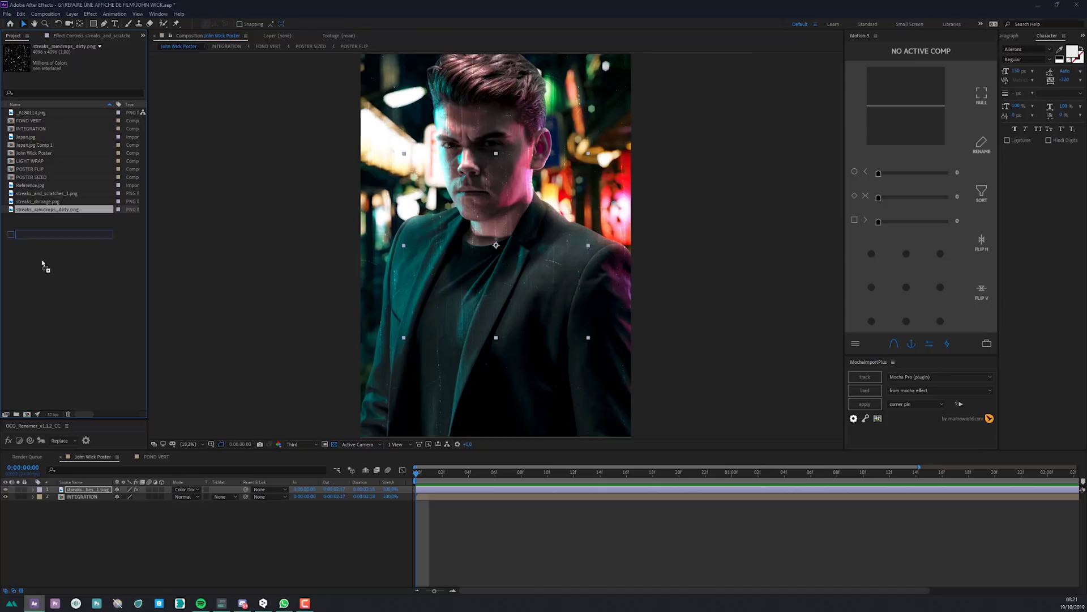
{"action": "left_click_drag", "start_coordinate": [66, 489], "coordinate": [67, 490]}
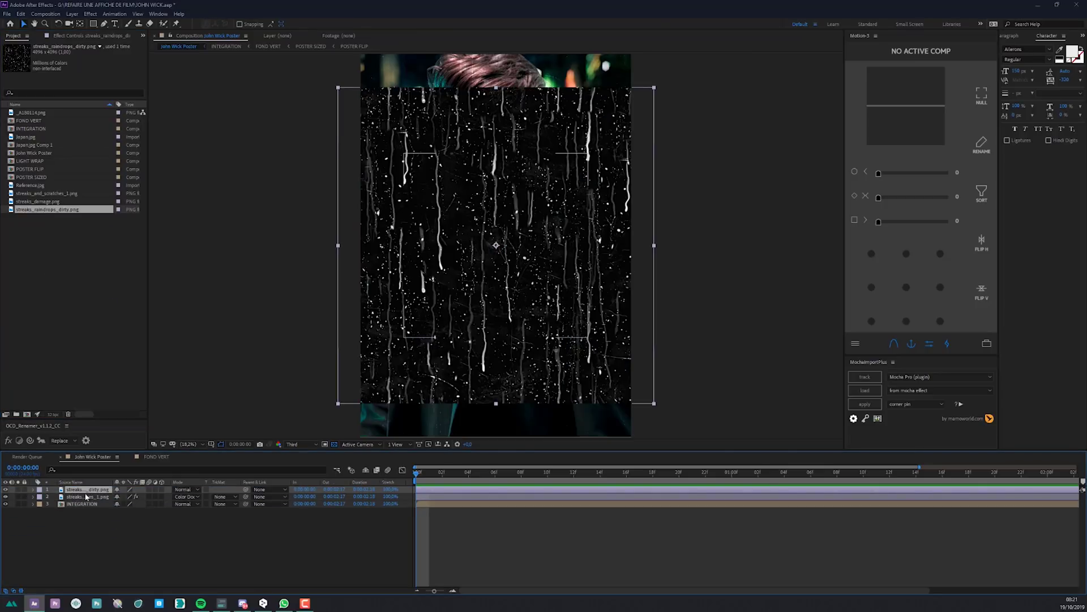
{"action": "left_click_drag", "start_coordinate": [654, 248], "coordinate": [650, 245]}
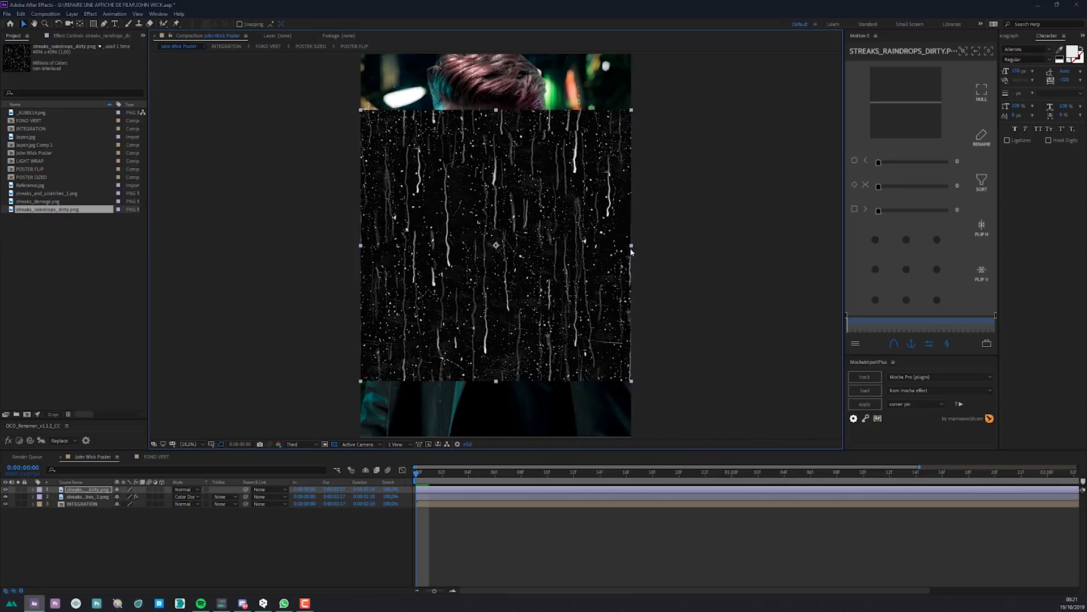
Apply Motion Tile to the raindrops layer and extend its output to cover the full height of the poster
{"action": "left_click", "coordinate": [78, 36]}
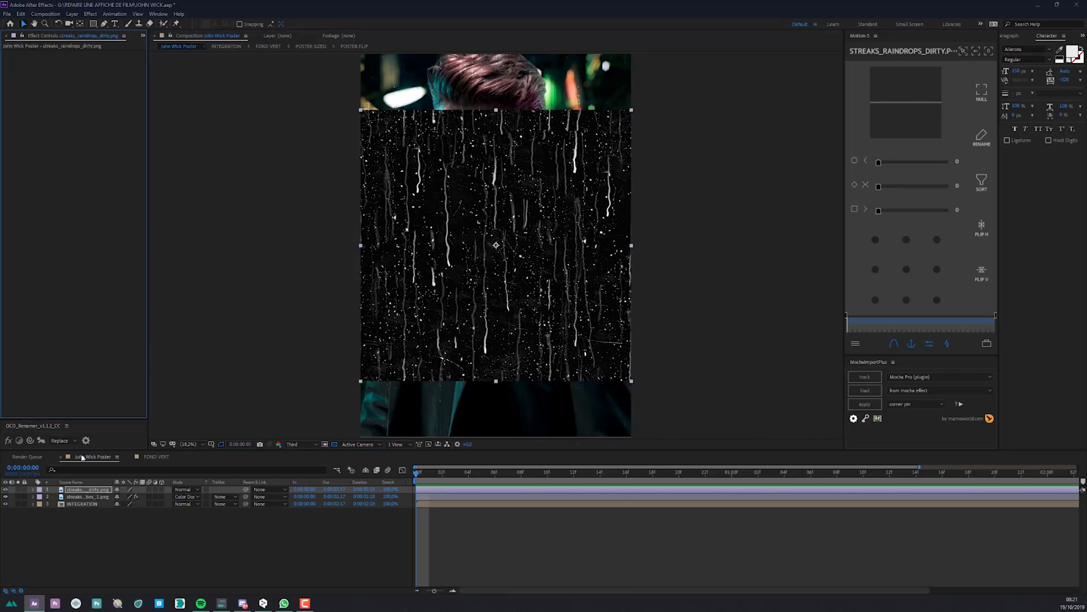
{"action": "left_click", "coordinate": [78, 497]}
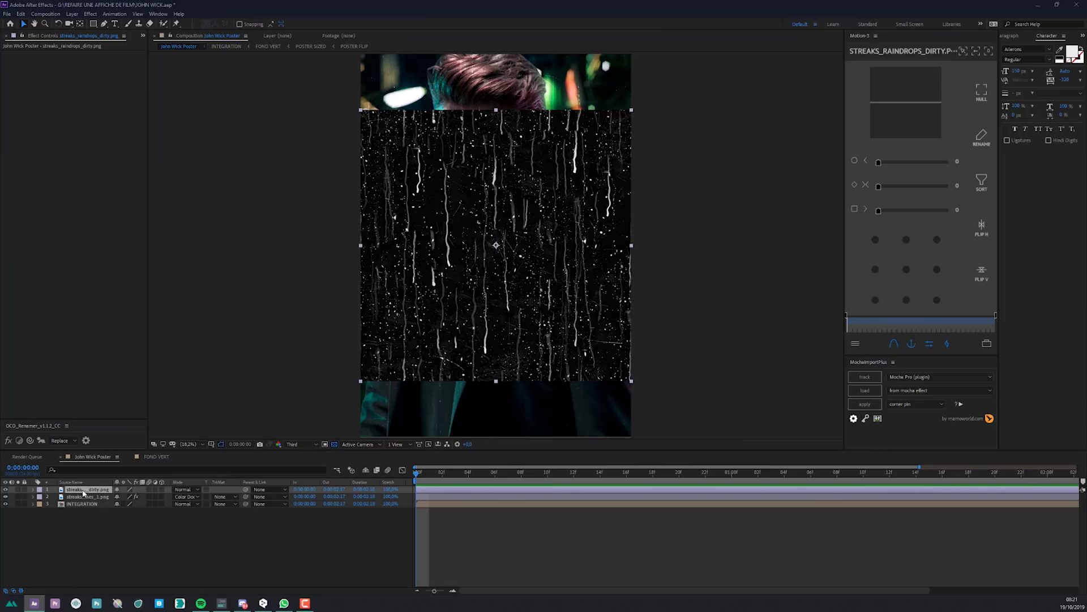
{"action": "left_click", "coordinate": [84, 486]}
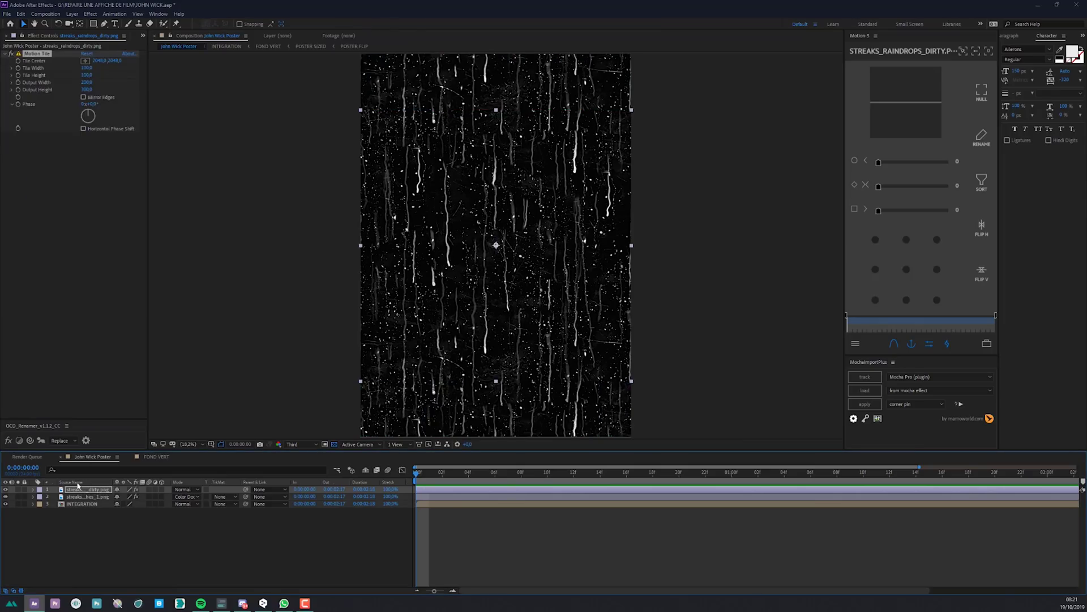
Scale the tiled raindrops layer down around its centre to make the drops and streaks smaller
{"action": "key", "text": "ctrl+shift+c"}
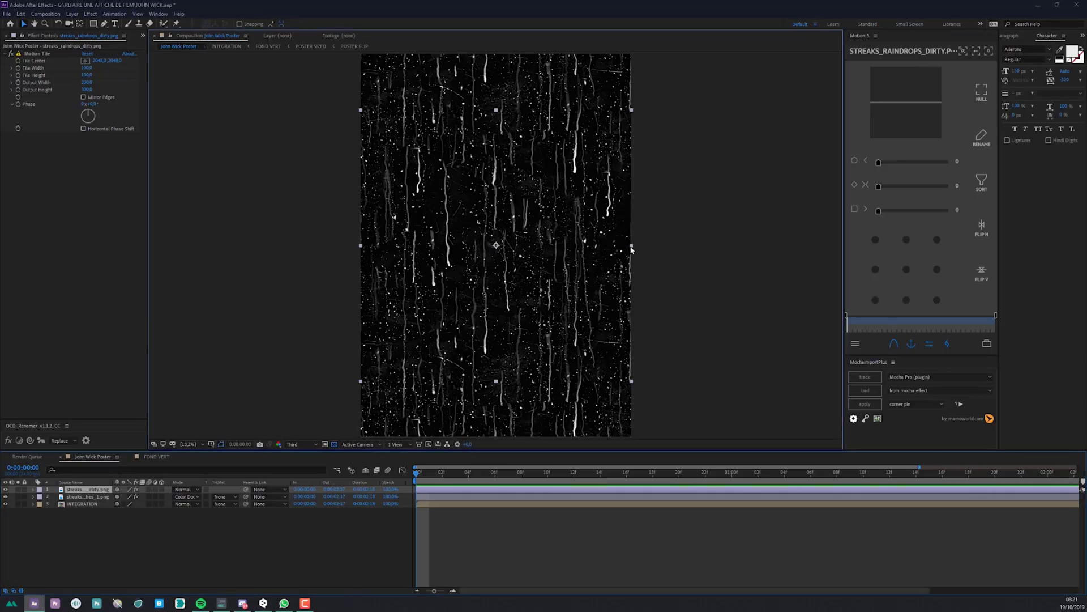
{"action": "left_click_drag", "start_coordinate": [631, 249], "coordinate": [564, 255]}
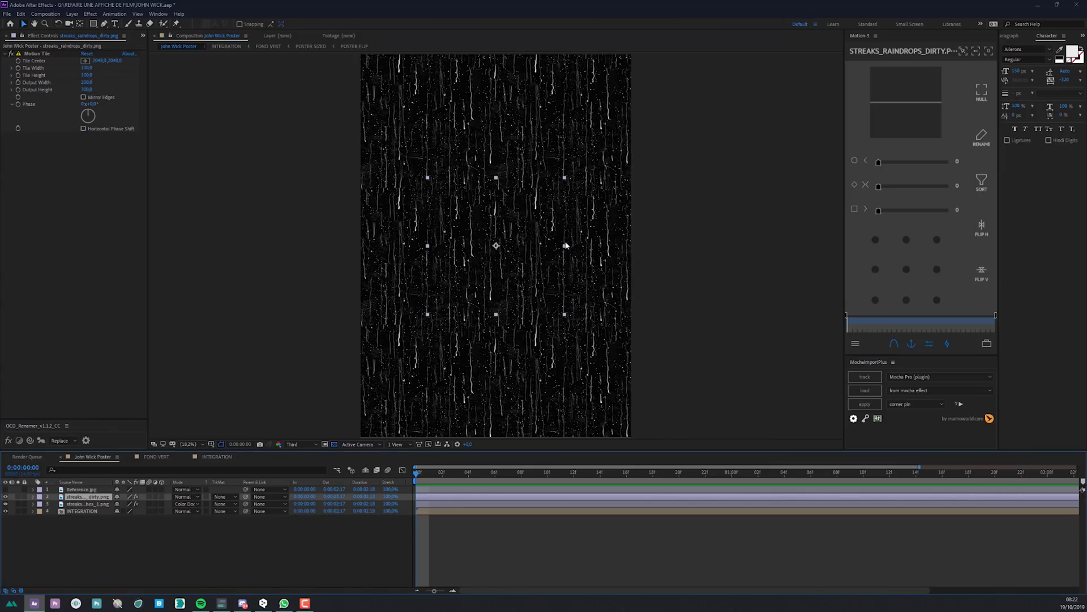
{"action": "left_click_drag", "start_coordinate": [565, 246], "coordinate": [602, 245]}
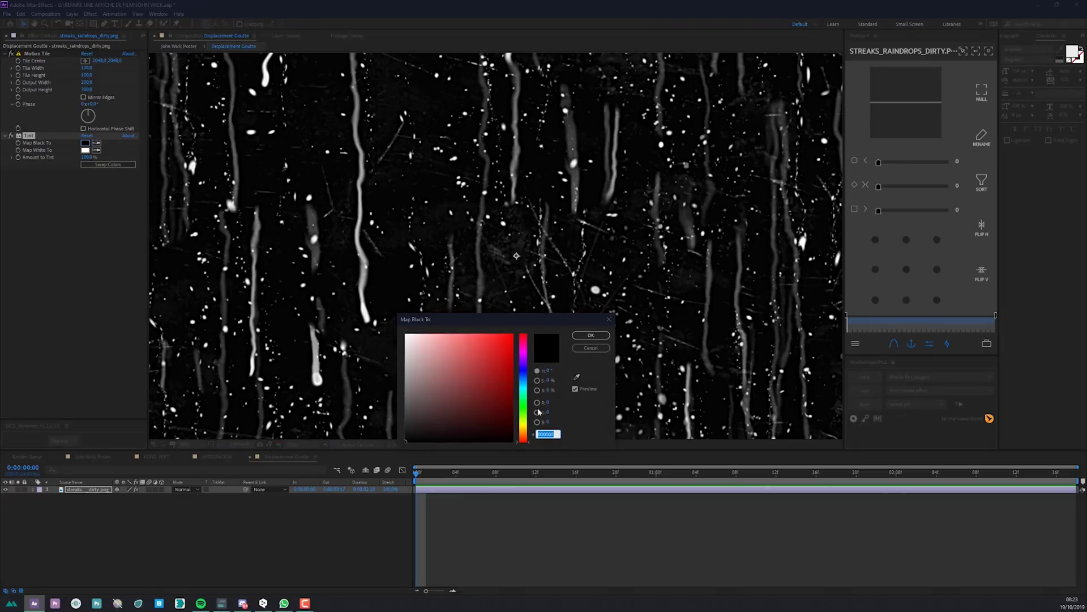
Set the Tint effect's Map Black To colour to 50% brightness on the raindrops layer in the displacement composition
{"action": "left_click", "coordinate": [548, 390]}
{"action": "type", "text": "50"}
{"action": "left_click", "coordinate": [598, 337]}
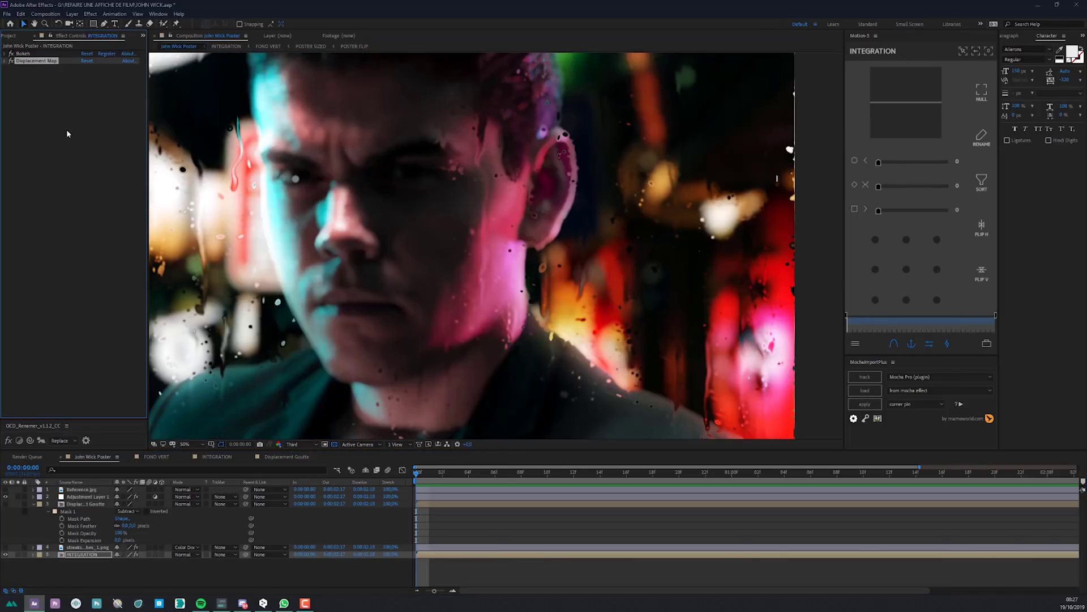
Apply Compound Blur to the INTEGRATION layer and choose its blur layer
{"action": "key", "text": "ctrl+space"}
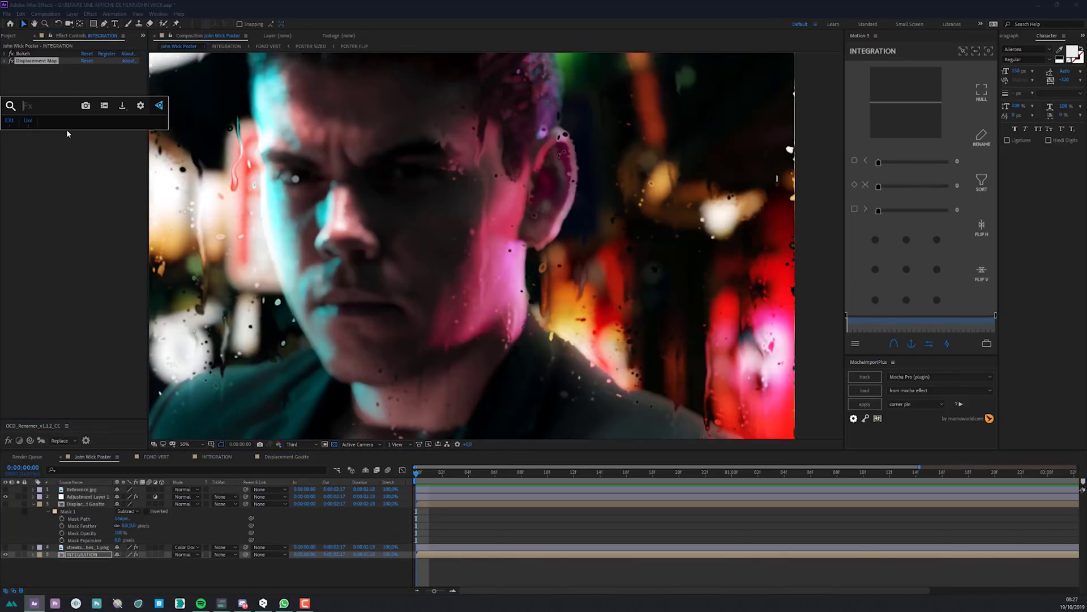
{"action": "type", "text": "comp"}
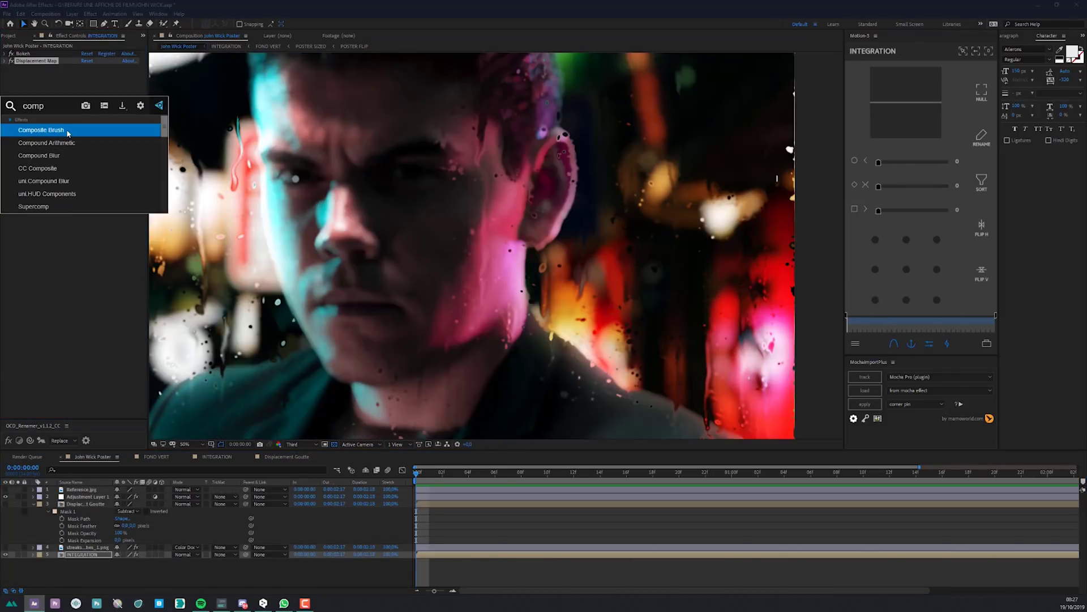
{"action": "key", "text": "Down"}
{"action": "key", "text": "Return"}
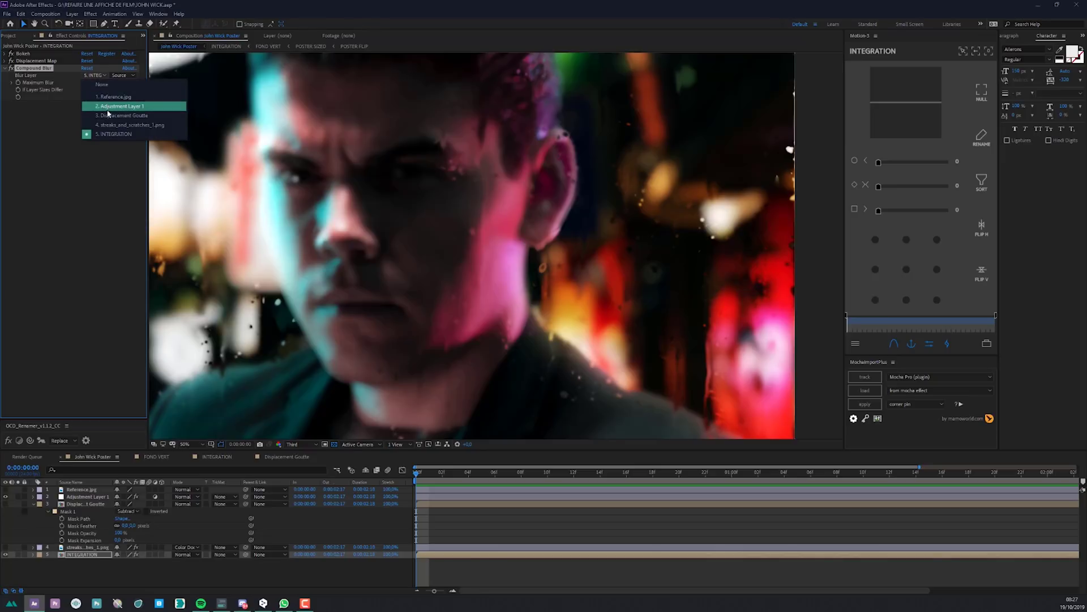
{"action": "left_click_drag", "start_coordinate": [99, 85], "coordinate": [105, 83]}
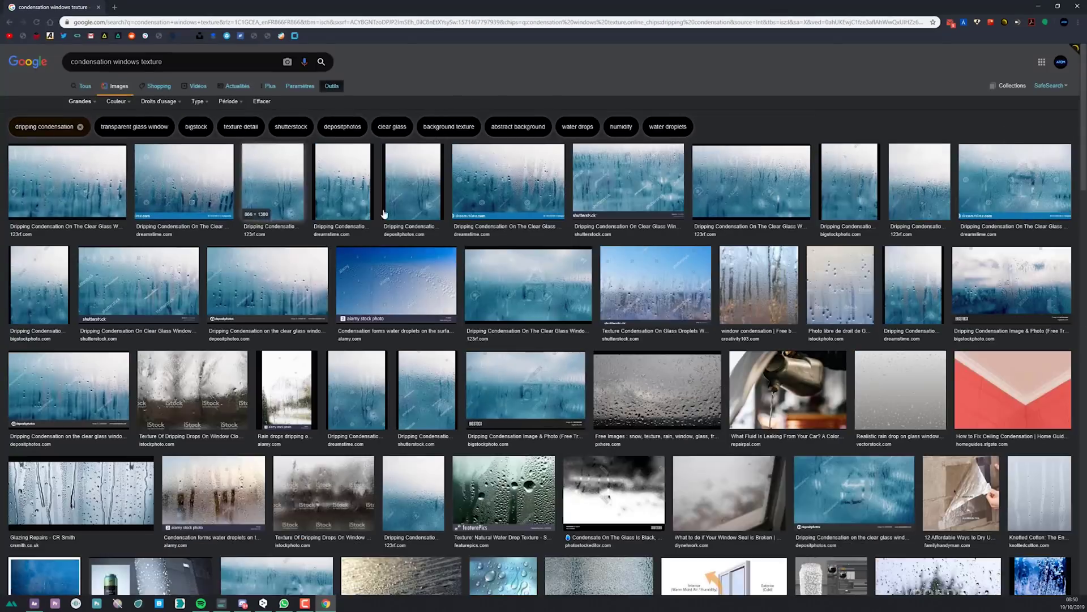
Browse the image results for "condensation windows texture" and preview several dripping condensation pictures
{"action": "scroll", "coordinate": [384, 214], "scroll_direction": "down", "scroll_amount": 15}
{"action": "left_click", "coordinate": [269, 194]}
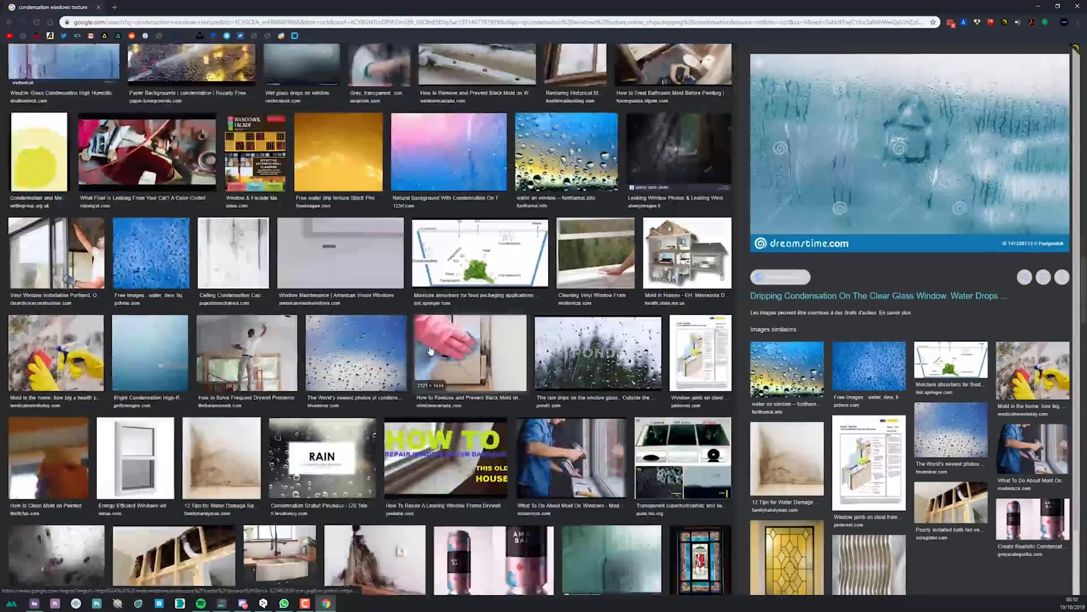
{"action": "scroll", "coordinate": [269, 194], "scroll_direction": "up", "scroll_amount": 20}
{"action": "left_click", "coordinate": [161, 191]}
{"action": "left_click", "coordinate": [243, 190]}
{"action": "scroll", "coordinate": [413, 400], "scroll_direction": "down", "scroll_amount": 4}
{"action": "scroll", "coordinate": [413, 400], "scroll_direction": "down", "scroll_amount": 5}
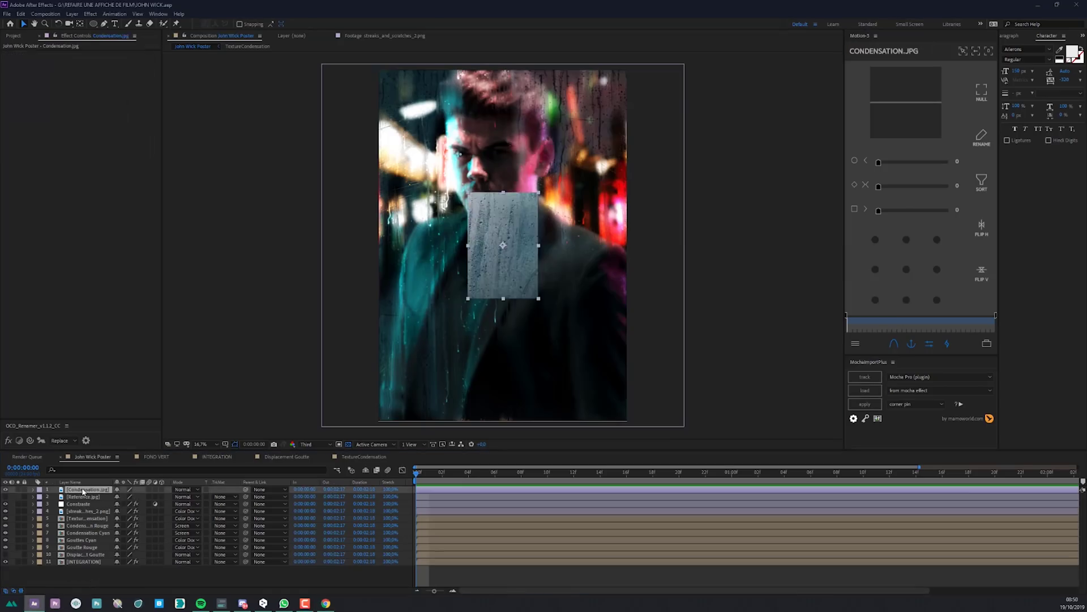
Apply Motion Tile to the Condensation.jpg layer and set the layer's blending mode to Screen
{"action": "key", "text": "ctrl+space"}
{"action": "type", "text": "motion tile"}
{"action": "key", "text": "Return"}
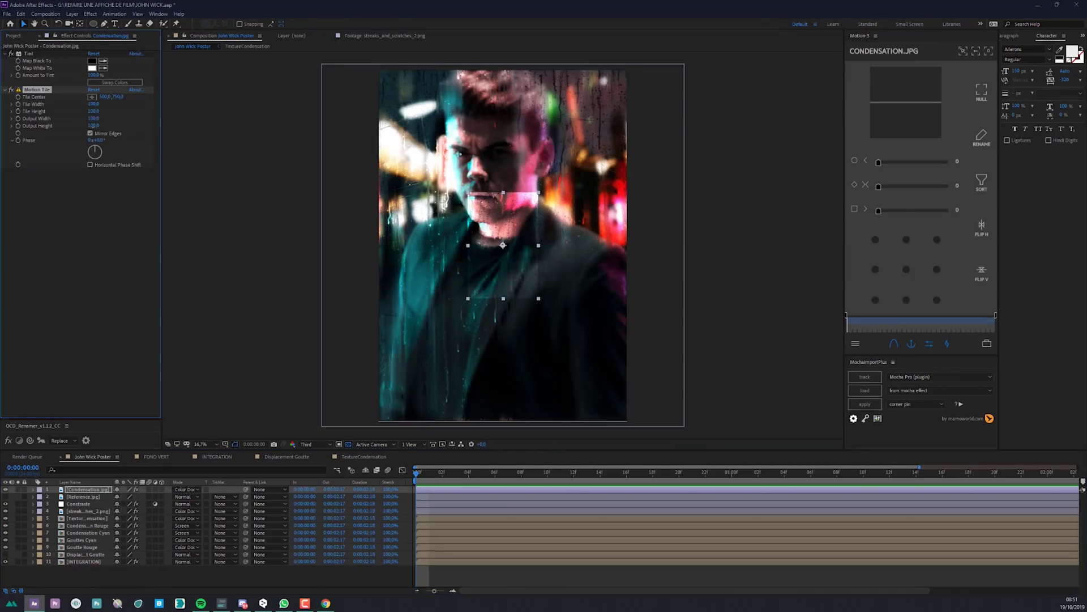
{"action": "left_click", "coordinate": [185, 489]}
{"action": "left_click", "coordinate": [196, 218]}
Extend the Motion Tile output of Condensation.jpg, then enlarge and reposition the texture to cover the poster
{"action": "left_click_drag", "start_coordinate": [94, 119], "coordinate": [108, 118]}
{"action": "left_click_drag", "start_coordinate": [539, 298], "coordinate": [570, 347]}
{"action": "left_click_drag", "start_coordinate": [526, 283], "coordinate": [586, 298]}
Apply Levels to the Condensation.jpg layer and raise its input black to about 0.40
{"action": "key", "text": "ctrl+space"}
{"action": "type", "text": "levels"}
{"action": "key", "text": "Return"}
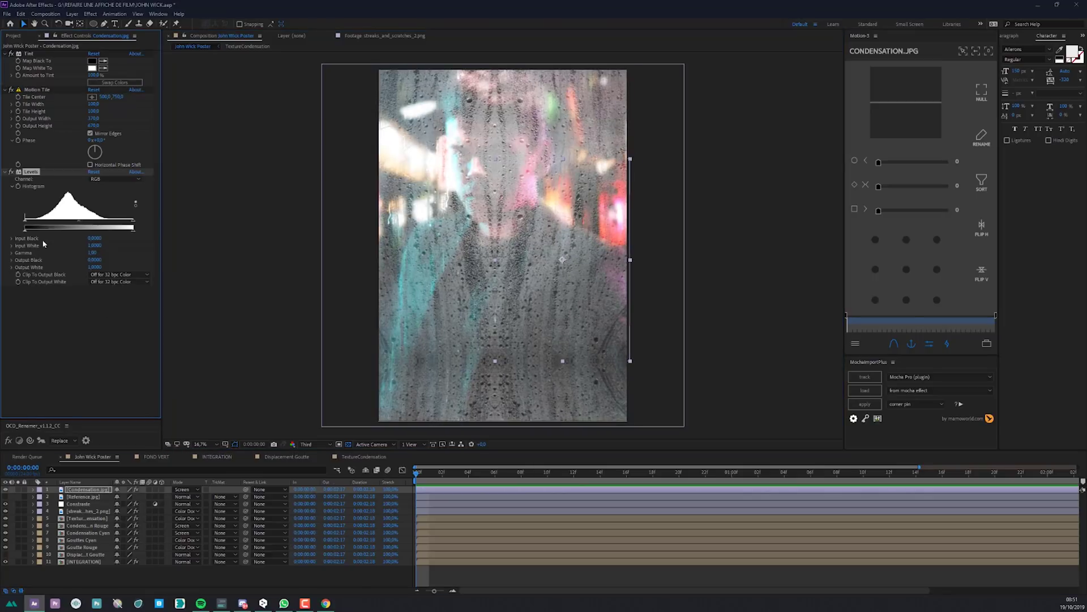
{"action": "left_click_drag", "start_coordinate": [25, 220], "coordinate": [69, 220]}
Move the Condensation.jpg layer below the contrast adjustment layer and shift the texture downward on the poster
{"action": "left_click_drag", "start_coordinate": [88, 490], "coordinate": [87, 507]}
{"action": "left_click_drag", "start_coordinate": [461, 289], "coordinate": [447, 382]}
{"action": "key", "text": "g"}
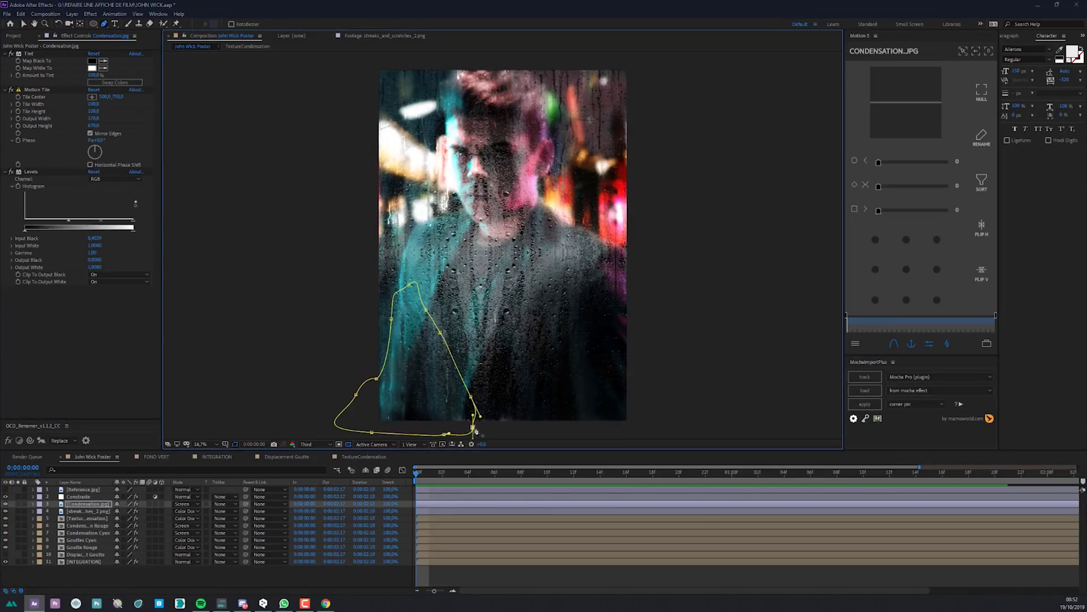
{"action": "left_click", "coordinate": [474, 427]}
{"action": "key", "text": "ctrl+z"}
Precompose the Condensation.jpg layer as Bulles and set its blending mode to Screen
{"action": "key", "text": "ctrl+shift+c"}
{"action": "type", "text": "Bulles"}
{"action": "left_click", "coordinate": [275, 365]}
{"action": "left_click", "coordinate": [186, 503]}
{"action": "left_click", "coordinate": [207, 236]}
Draw a wavy closed mask on Bulles around the lower-left jacket area and feather it by about 440 pixels
{"action": "left_click_drag", "start_coordinate": [487, 424], "coordinate": [491, 439]}
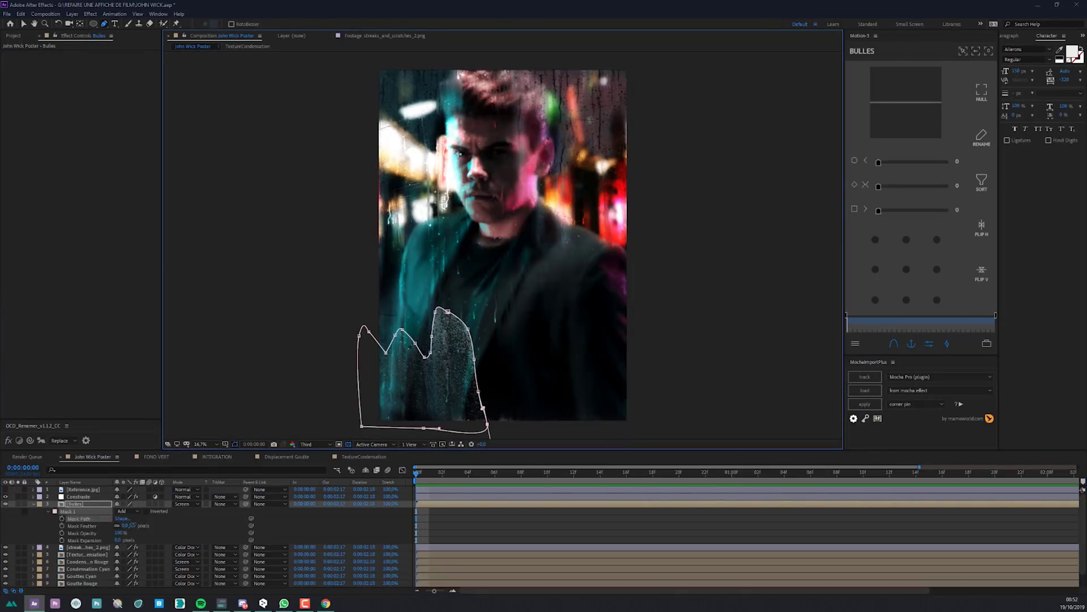
{"action": "left_click_drag", "start_coordinate": [132, 525], "coordinate": [386, 526]}
{"action": "left_click", "coordinate": [155, 527]}
Draw a second closed mask on Bulles around the right-hand shoulder area and feather it by about 1112 pixels
{"action": "left_click", "coordinate": [74, 504]}
{"action": "left_click", "coordinate": [661, 236]}
{"action": "left_click_drag", "start_coordinate": [628, 221], "coordinate": [640, 201]}
{"action": "left_click", "coordinate": [660, 236]}
{"action": "left_click_drag", "start_coordinate": [132, 562], "coordinate": [685, 562]}
{"action": "left_click", "coordinate": [299, 564]}
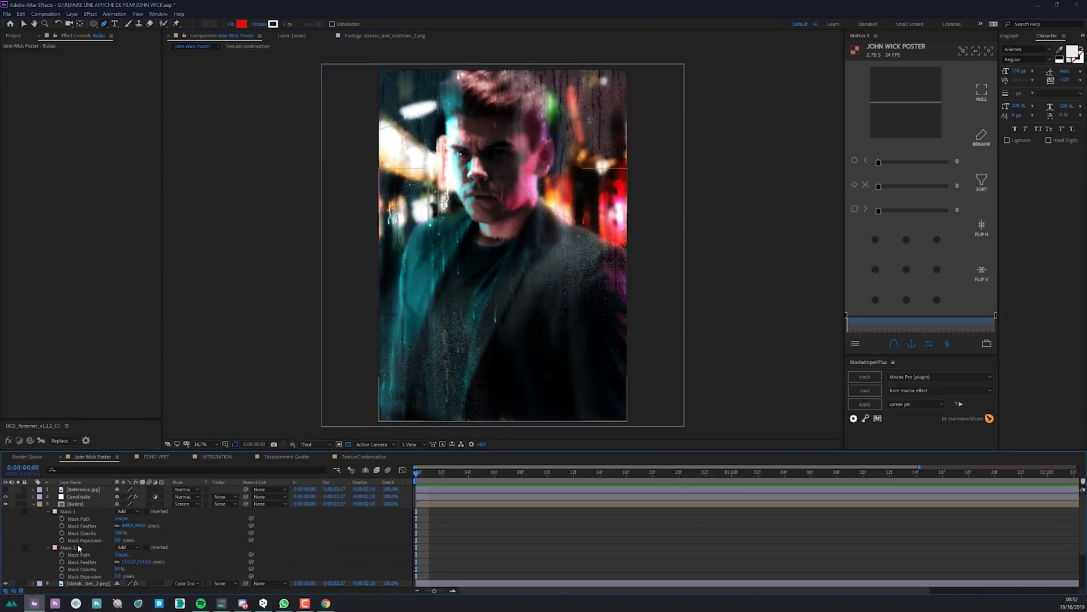